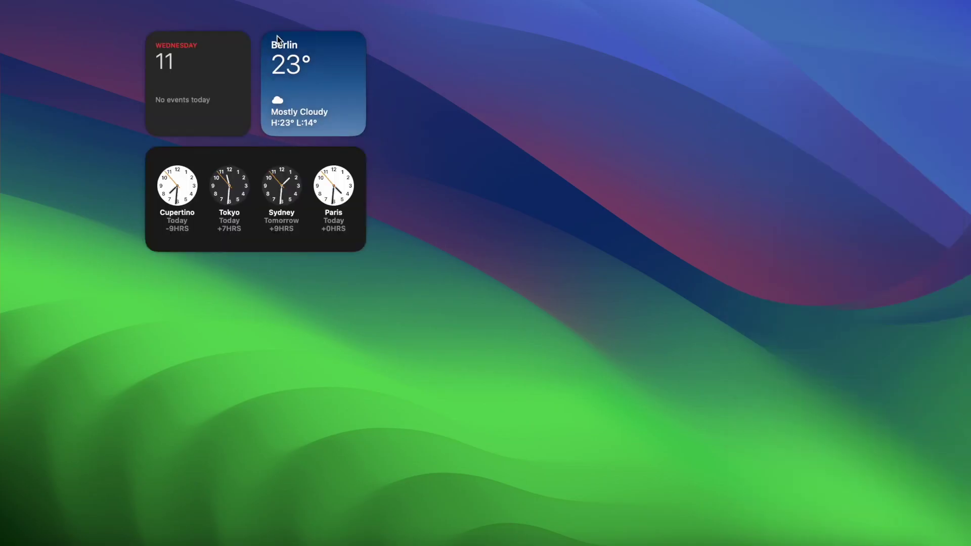
# Step: Open System Settings to the Desktop & Dock page
pyautogui.click(14, 6)
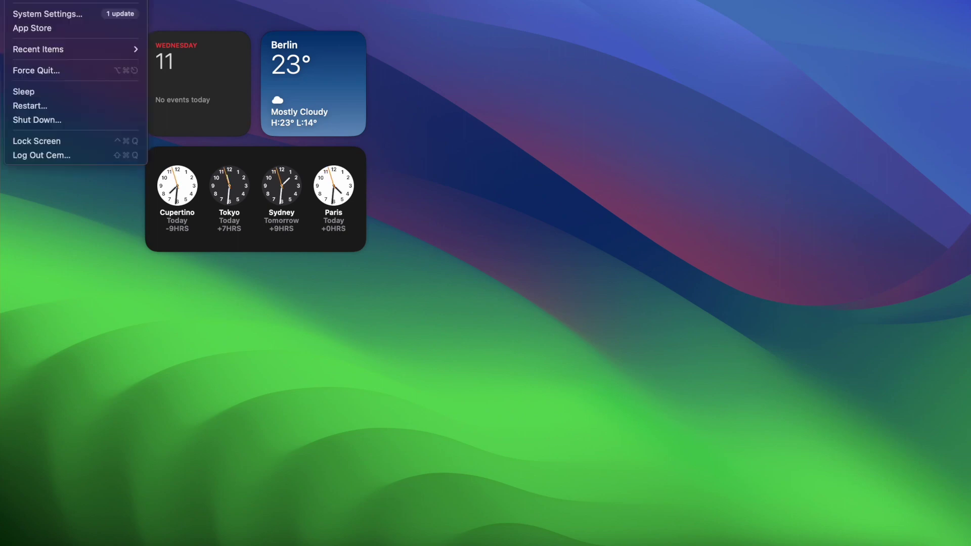
pyautogui.click(47, 14)
pyautogui.scroll(-2, 470, 244)
pyautogui.click(461, 302)
pyautogui.scroll(-3, 748, 226)
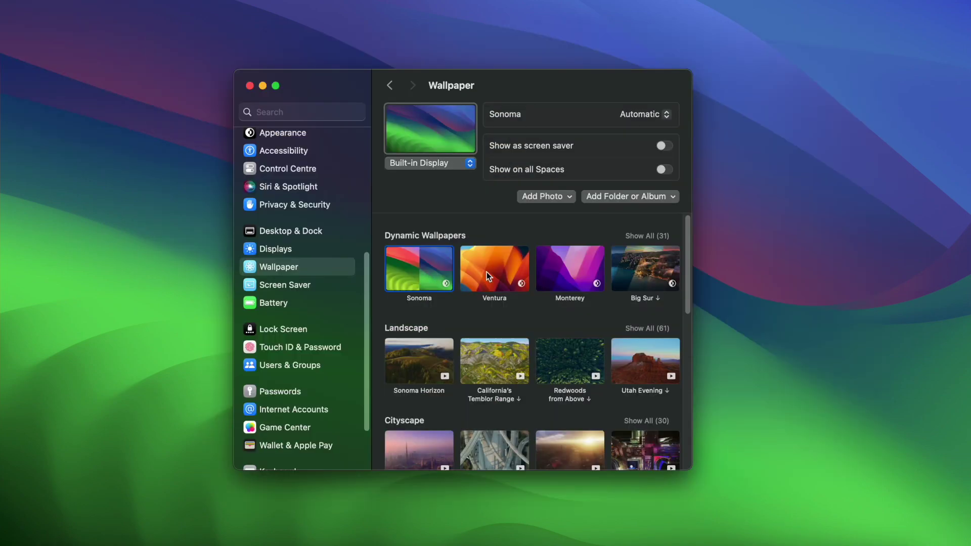
# Step: Apply the Ventura, Monterey and Sonoma wallpapers one after another
pyautogui.click(487, 272)
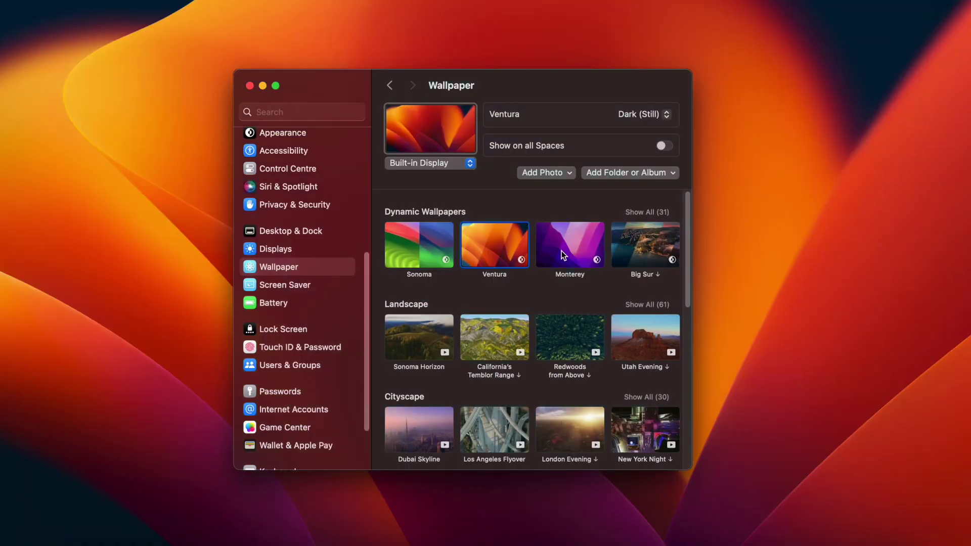
pyautogui.click(561, 251)
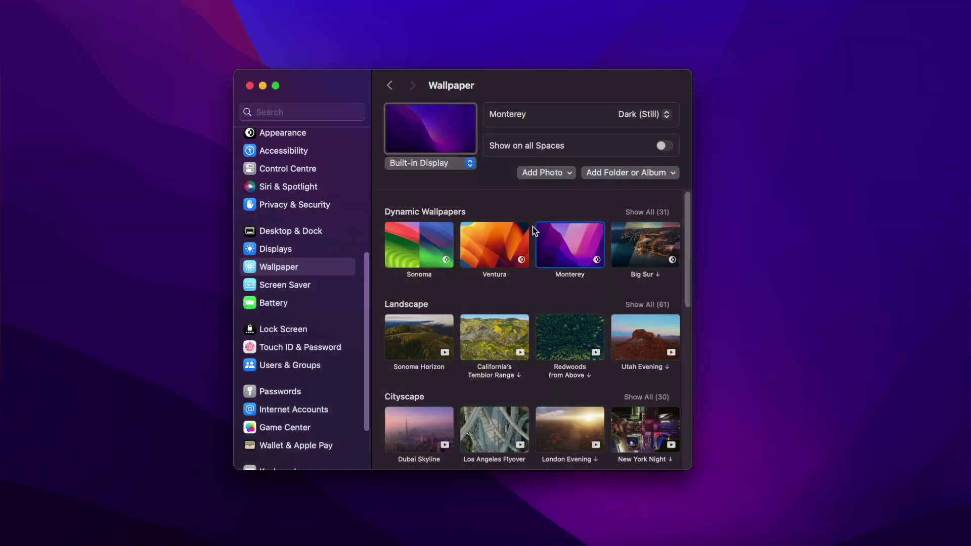
pyautogui.click(419, 248)
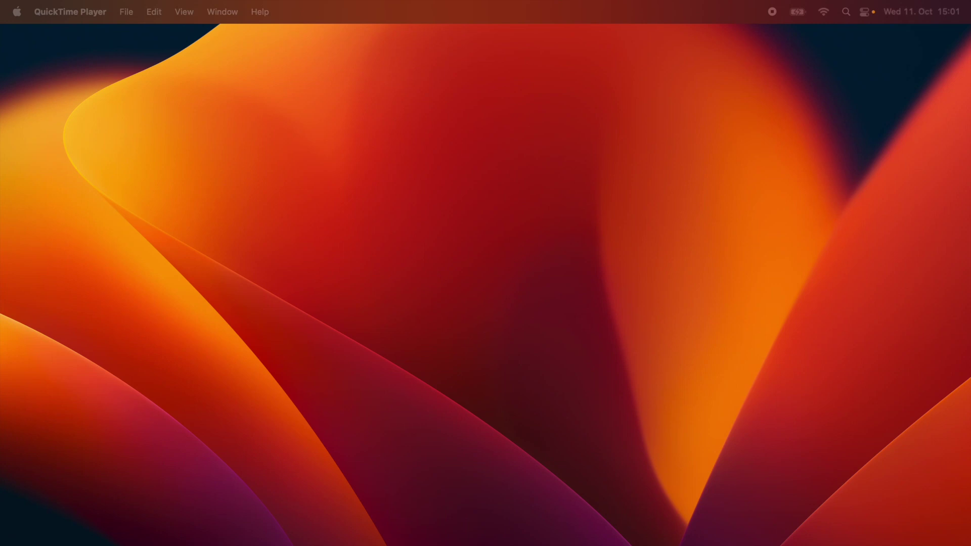
# Step: Open the Software Update page under General in System Settings
pyautogui.click(364, 256)
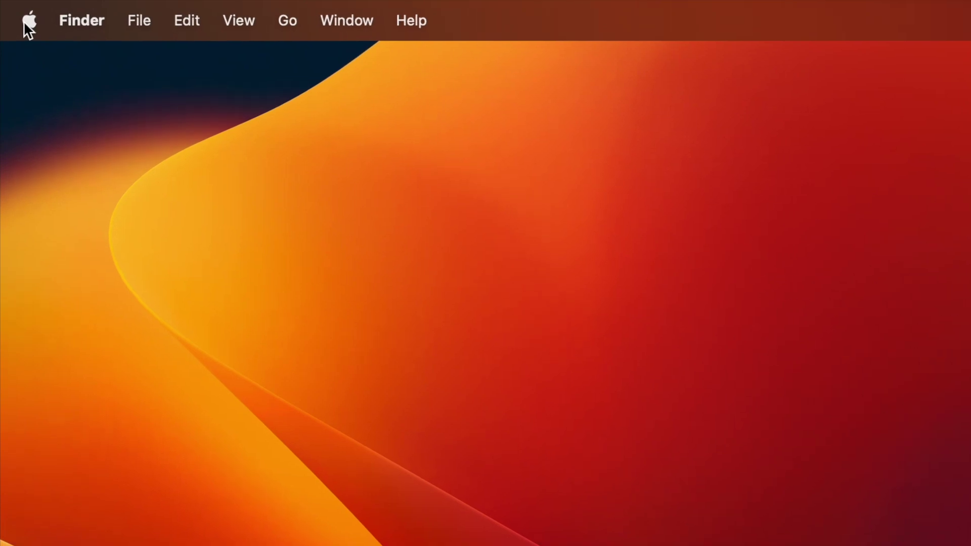
pyautogui.click(22, 16)
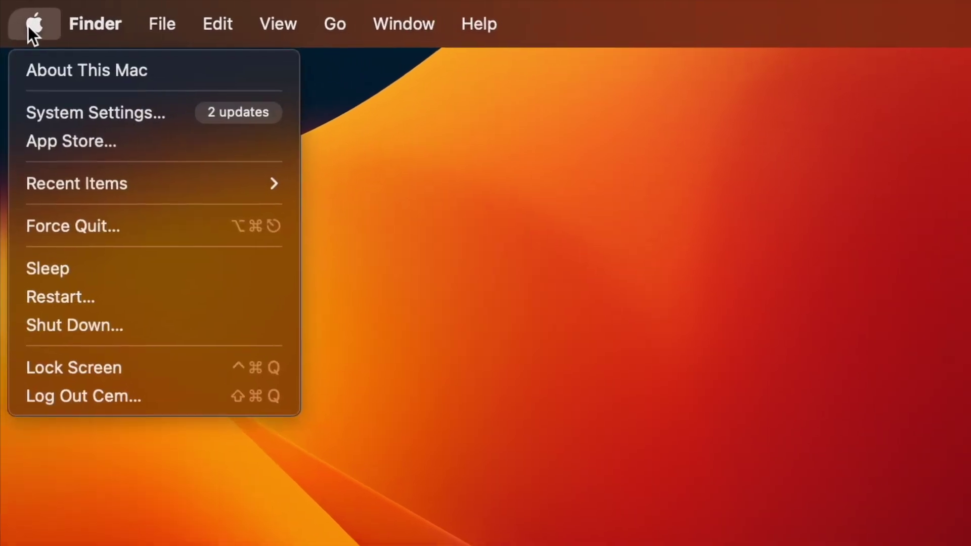
pyautogui.click(91, 121)
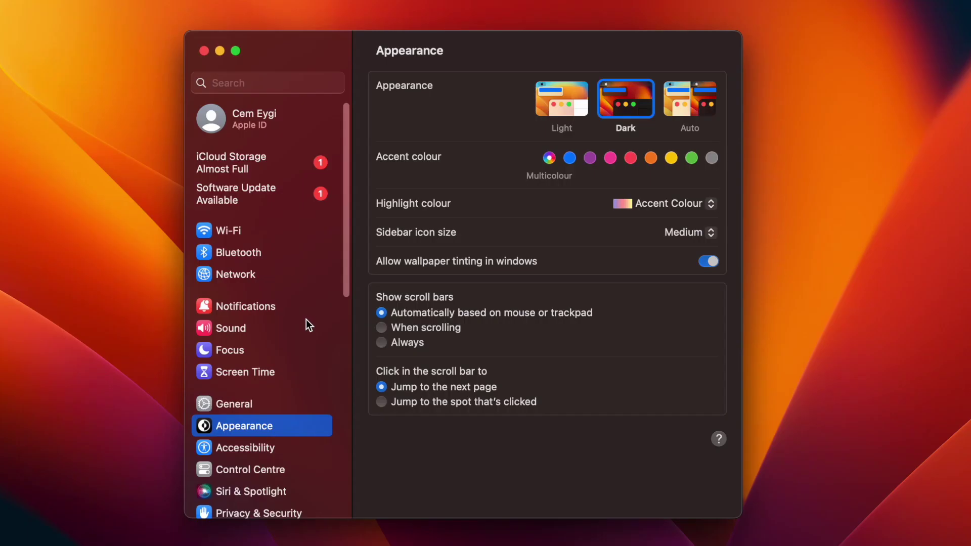
pyautogui.scroll(-5, 305, 320)
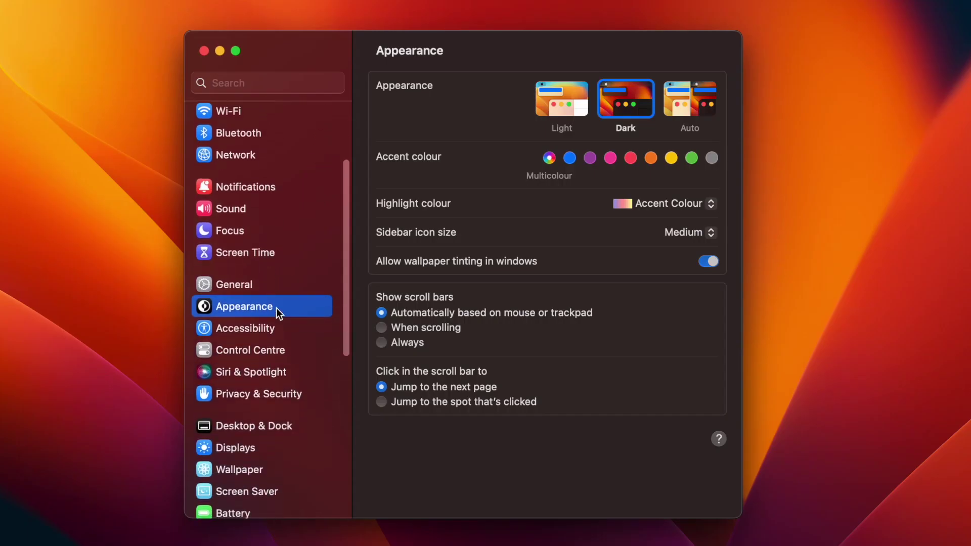
pyautogui.scroll(5, 283, 314)
pyautogui.click(303, 404)
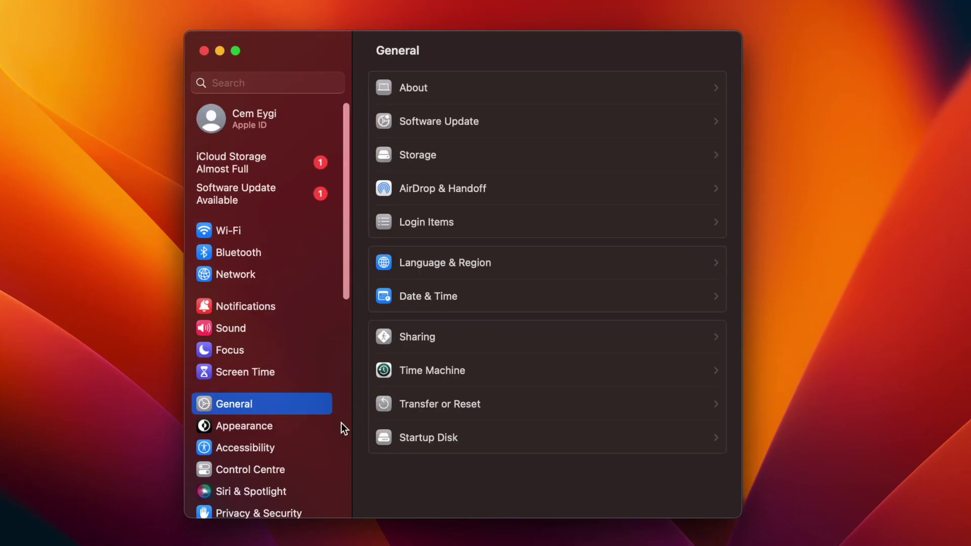
pyautogui.click(483, 127)
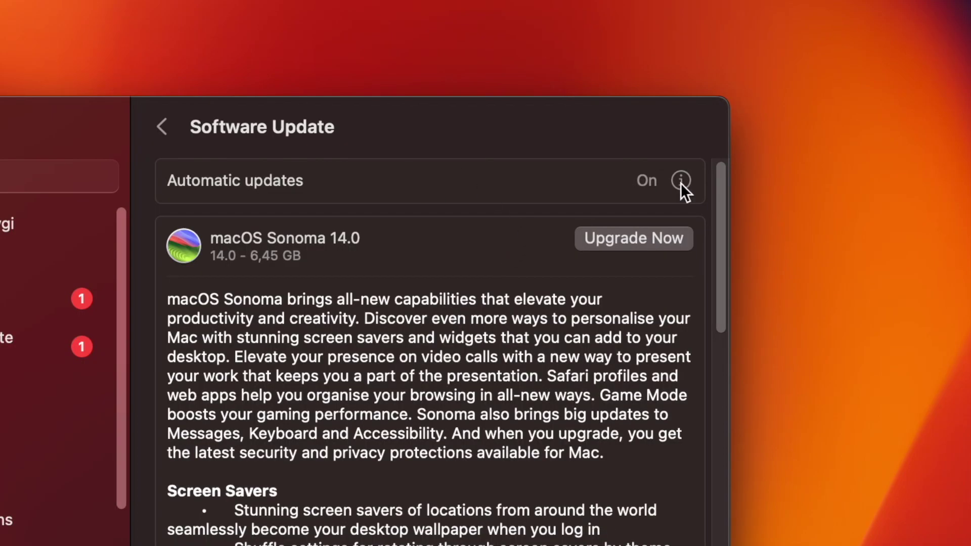
# Step: Review the Automatic updates options, then start the macOS Sonoma 14.0 upgrade
pyautogui.click(682, 181)
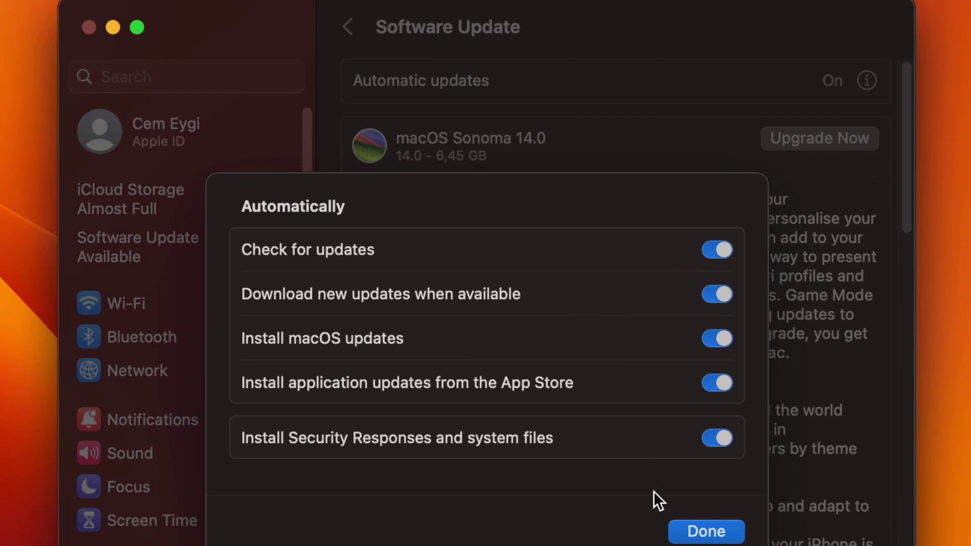
pyautogui.press('Return')
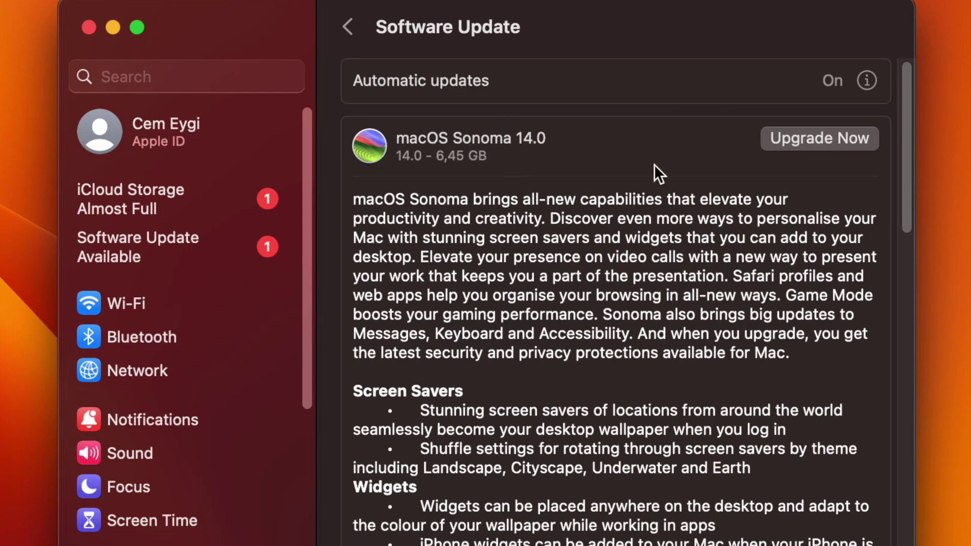
pyautogui.click(812, 140)
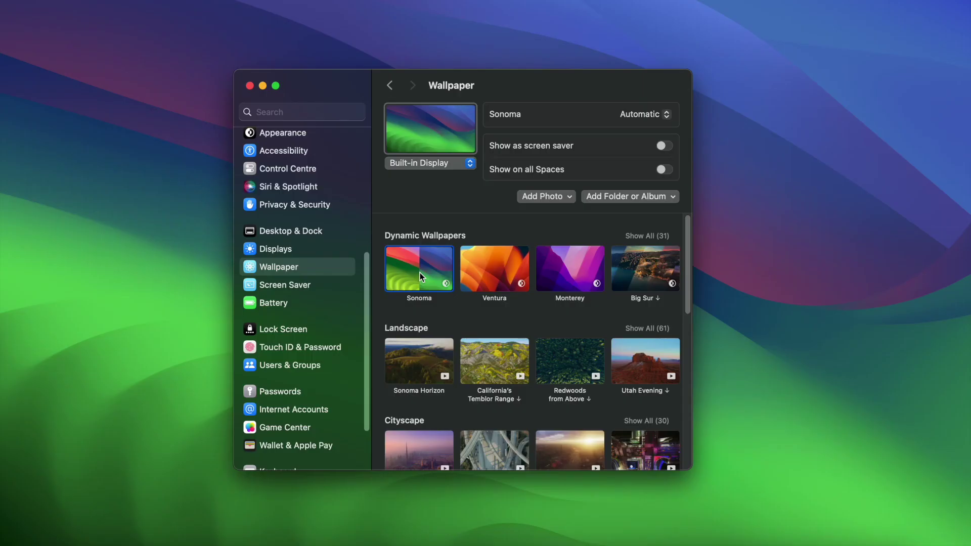
# Step: Switch the wallpaper to Ventura, then to Monterey
pyautogui.click(487, 276)
pyautogui.click(562, 251)
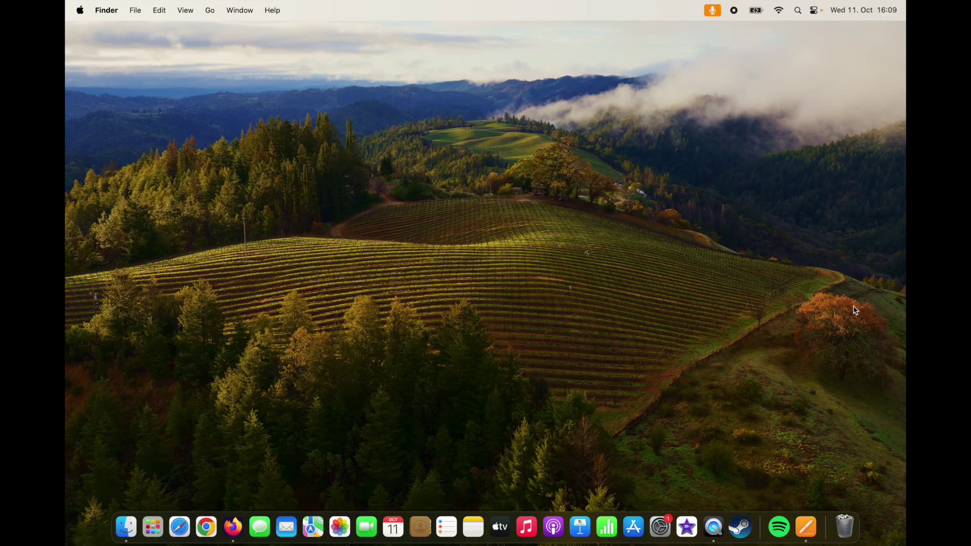
# Step: Open the Wallpaper page in System Settings
pyautogui.click(81, 10)
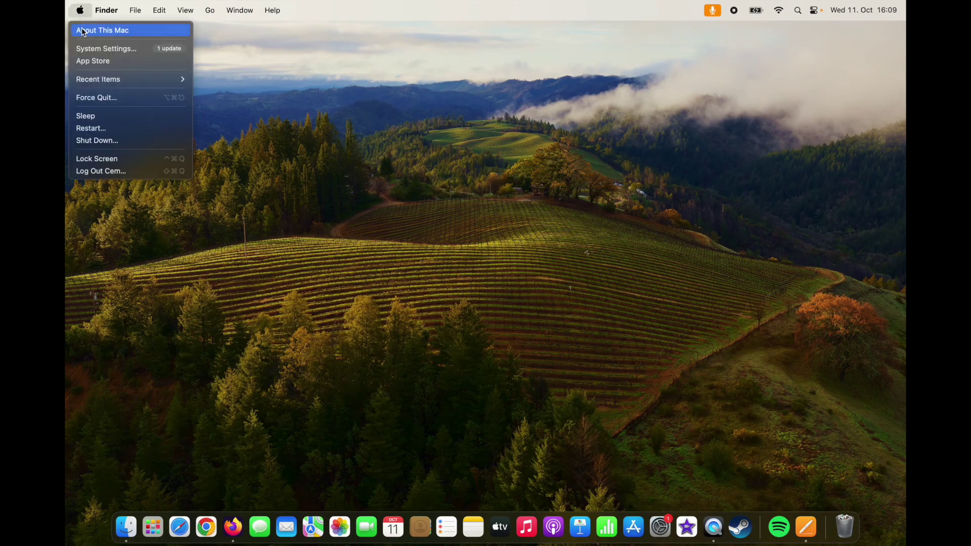
pyautogui.click(101, 46)
pyautogui.scroll(-10, 241, 254)
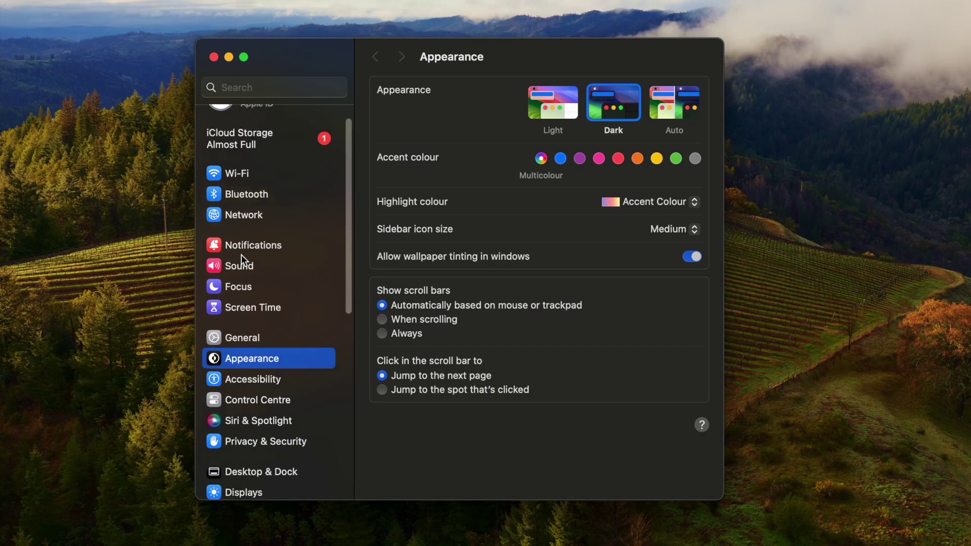
pyautogui.click(247, 266)
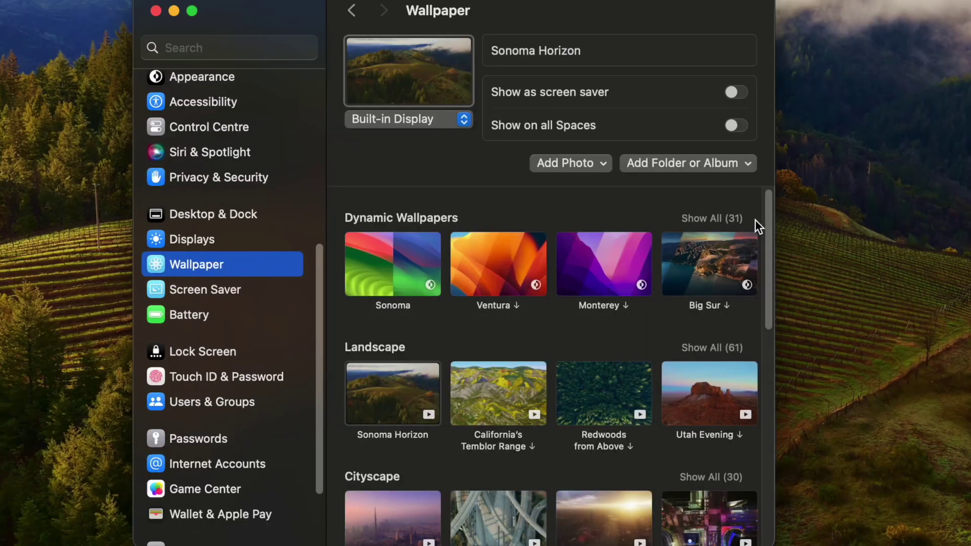
# Step: Scroll through the wallpaper collections and pick Dubai Skyline
pyautogui.scroll(-5, 755, 219)
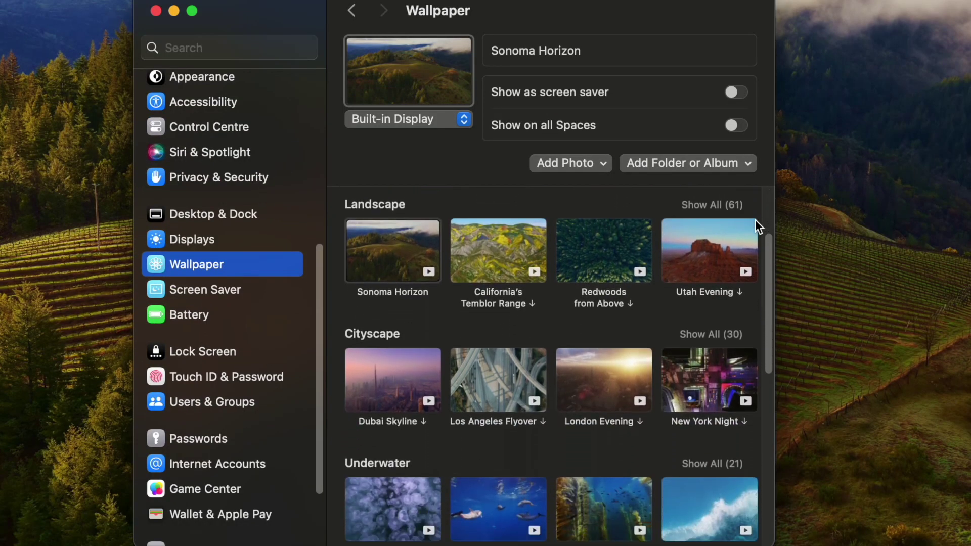
pyautogui.scroll(-6, 755, 220)
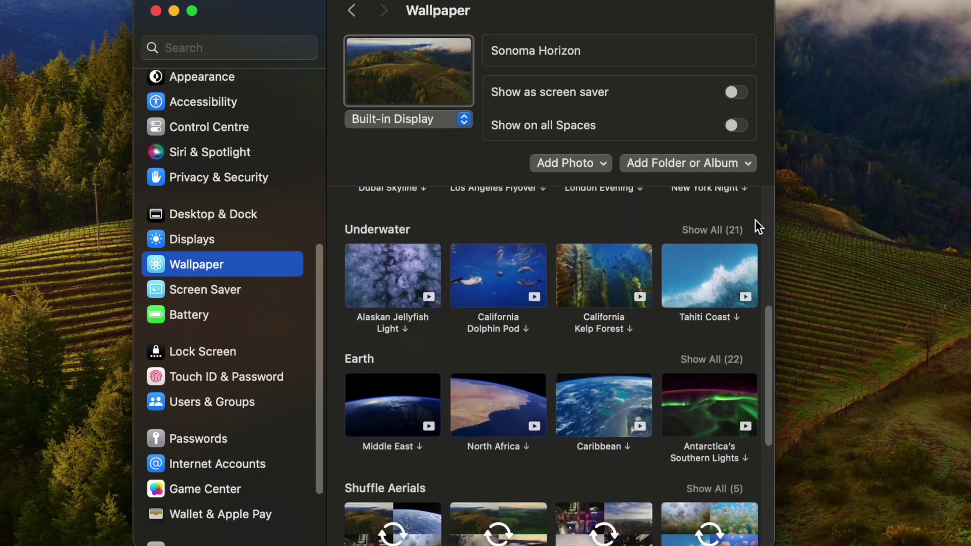
pyautogui.scroll(-6, 755, 219)
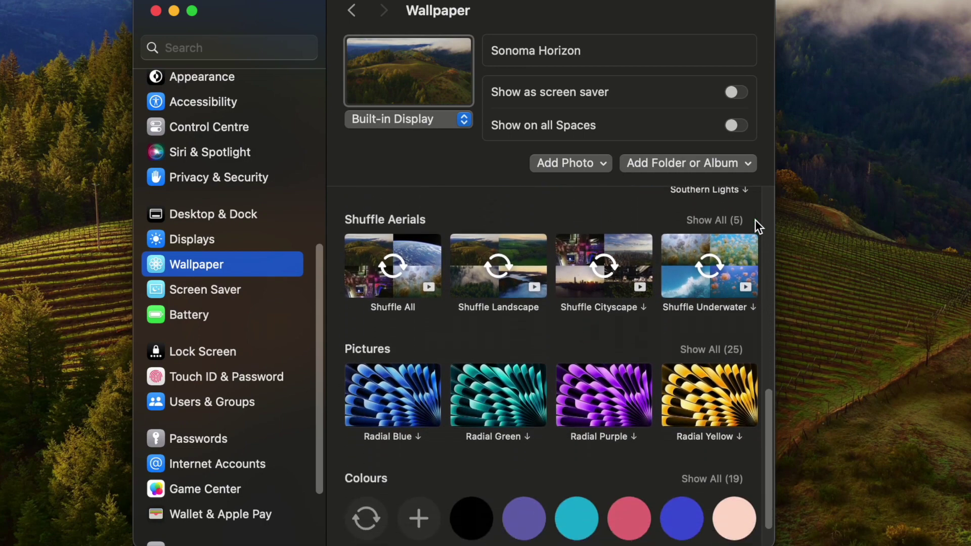
pyautogui.scroll(-2, 755, 220)
pyautogui.scroll(8, 537, 364)
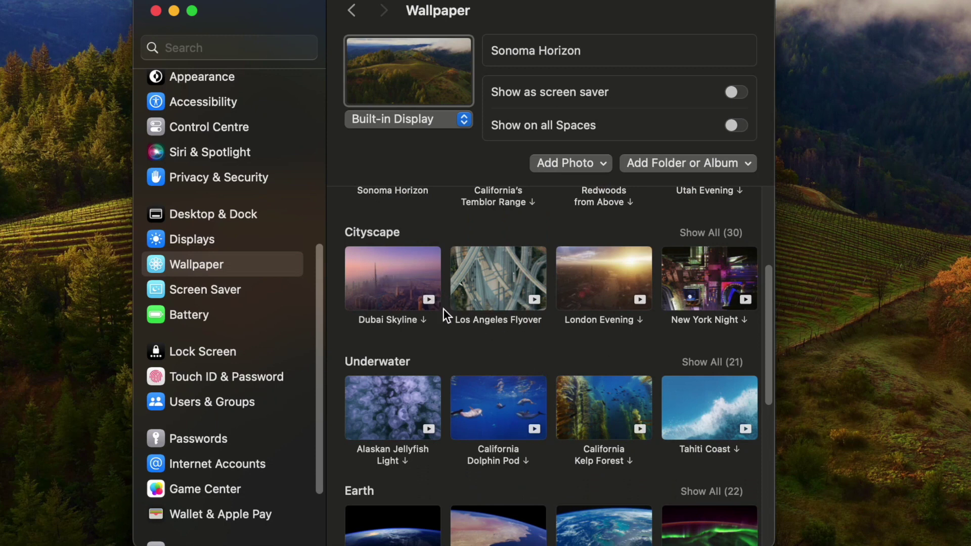
pyautogui.click(383, 275)
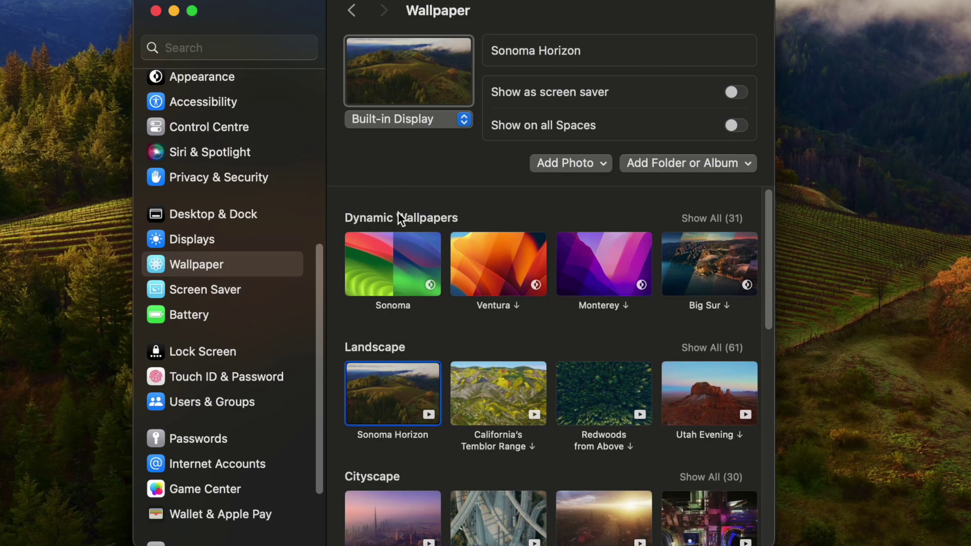
# Step: Cycle the wallpaper through Sonoma, Ventura and Monterey, ending back on Sonoma
pyautogui.click(398, 272)
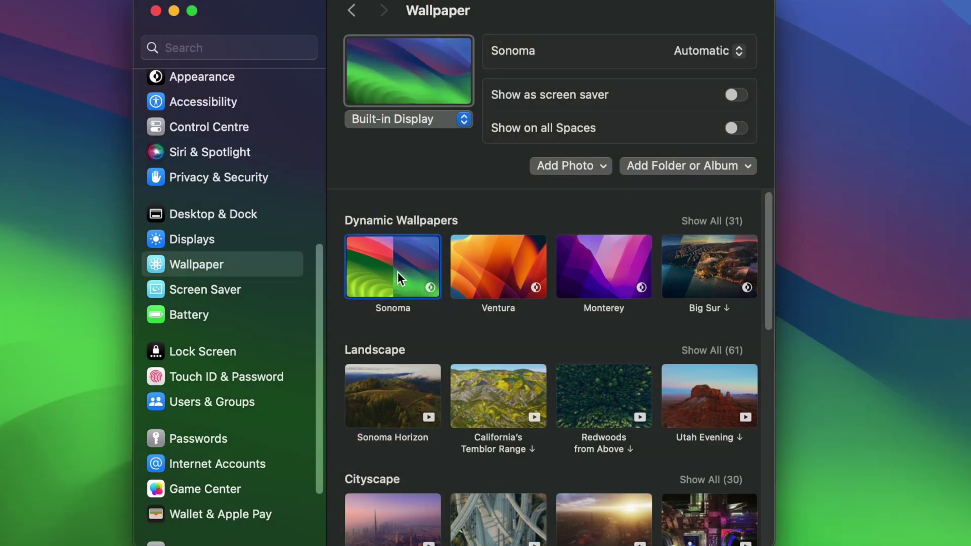
pyautogui.click(488, 271)
pyautogui.click(592, 241)
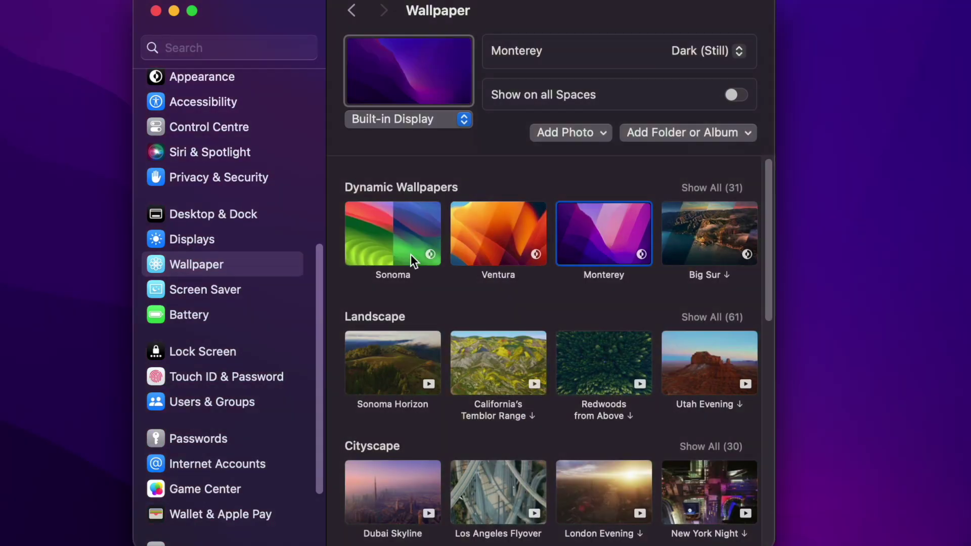
pyautogui.click(390, 235)
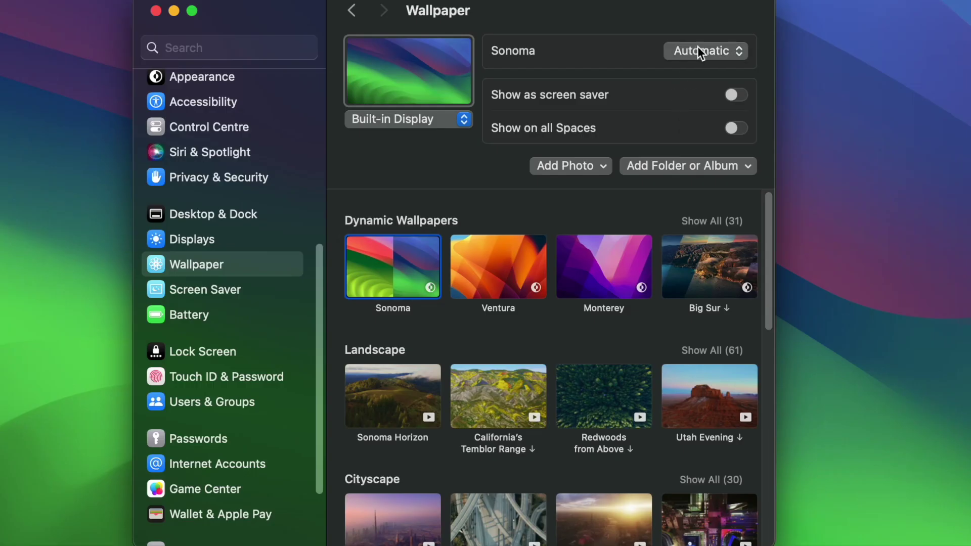
# Step: Set the Sonoma wallpaper to Light, then Dark, then back to Automatic
pyautogui.click(708, 52)
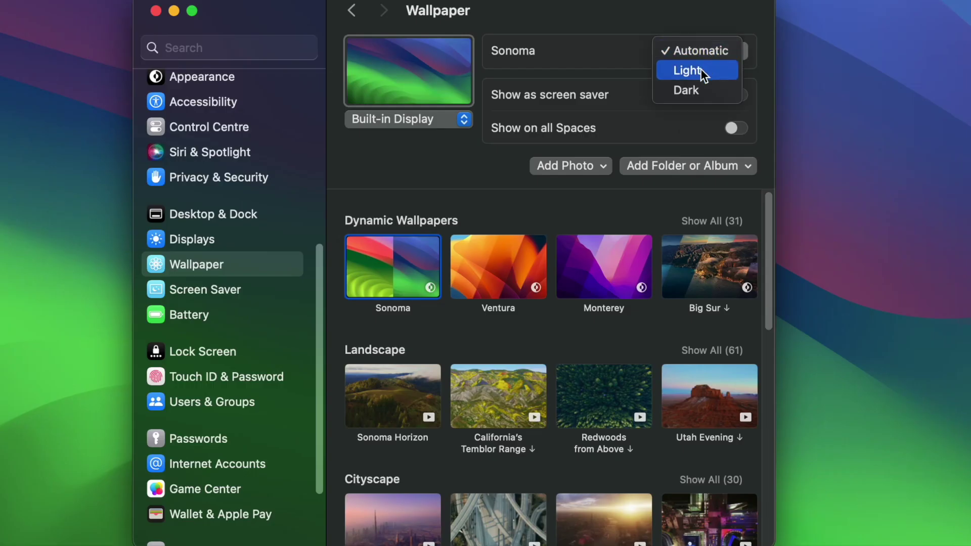
pyautogui.click(705, 71)
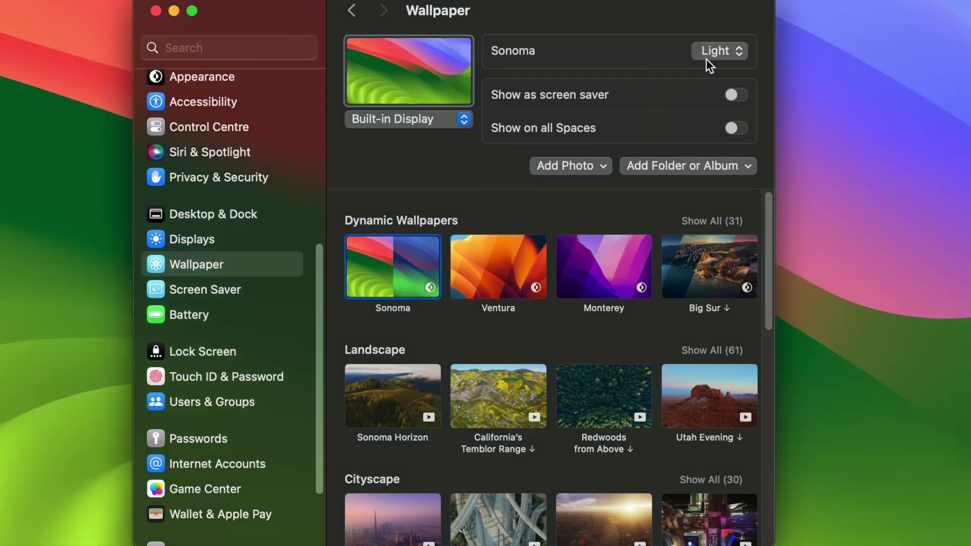
pyautogui.click(707, 52)
pyautogui.click(711, 73)
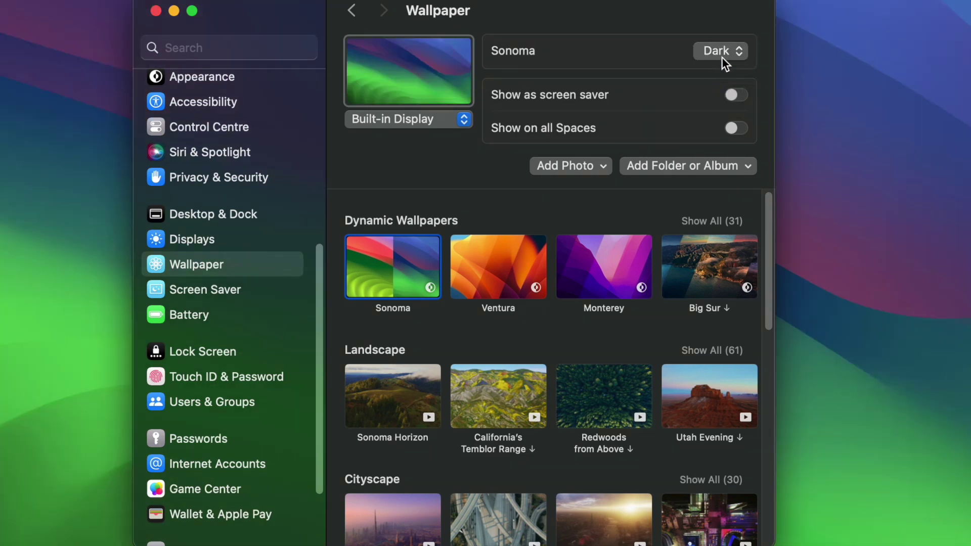
pyautogui.click(723, 57)
pyautogui.click(727, 10)
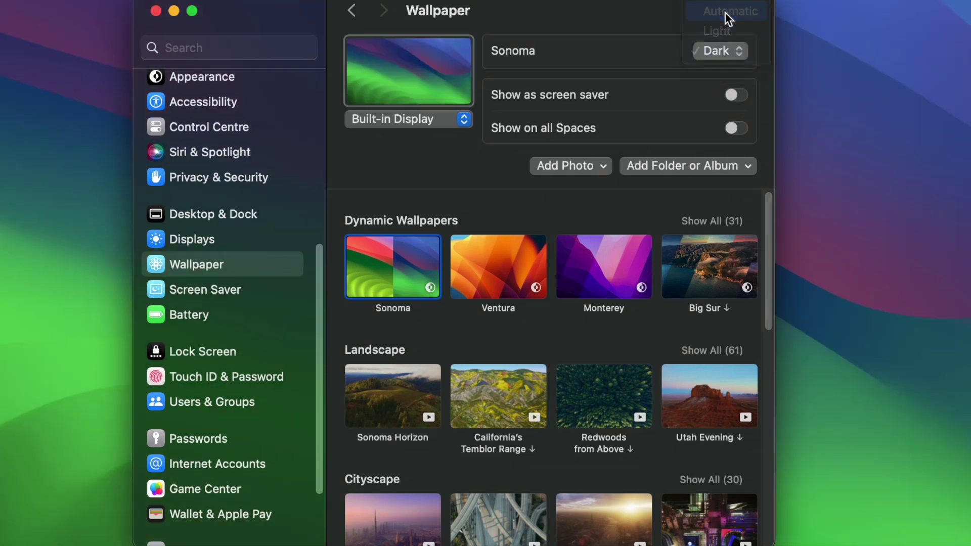
pyautogui.scroll(-2, 436, 332)
pyautogui.scroll(-3, 436, 332)
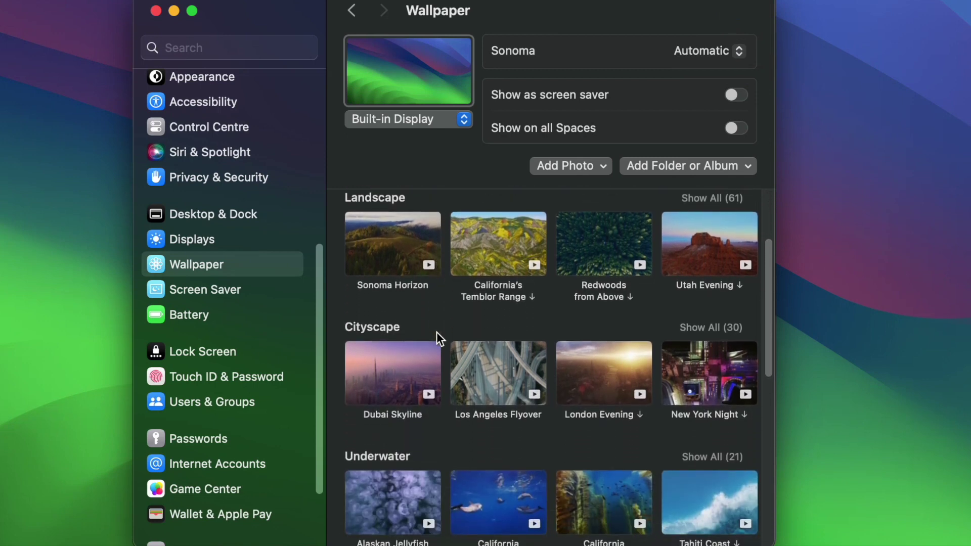
pyautogui.scroll(-5, 436, 332)
pyautogui.scroll(-6, 436, 331)
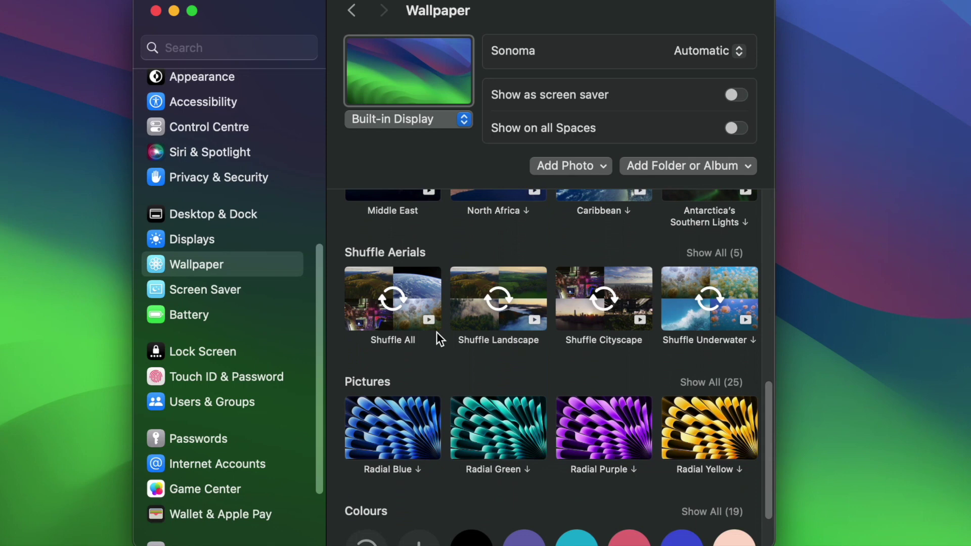
# Step: Use the Shuffle All aerials as wallpaper with the interval set to Continuously
pyautogui.click(387, 299)
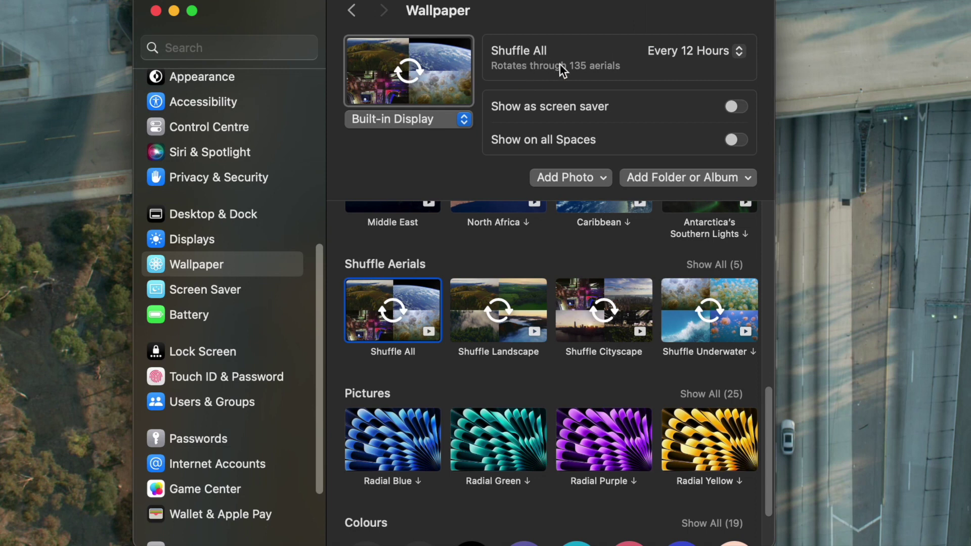
pyautogui.click(727, 52)
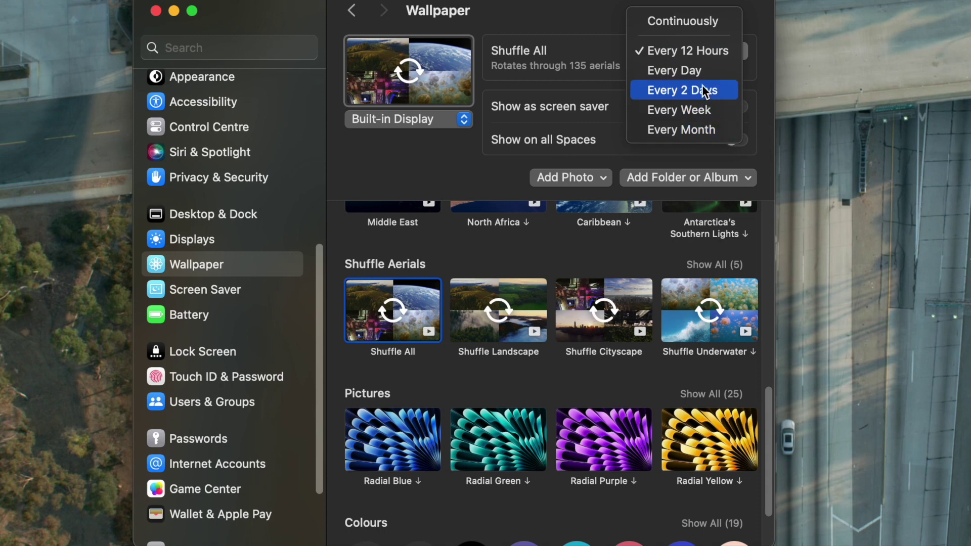
pyautogui.click(700, 50)
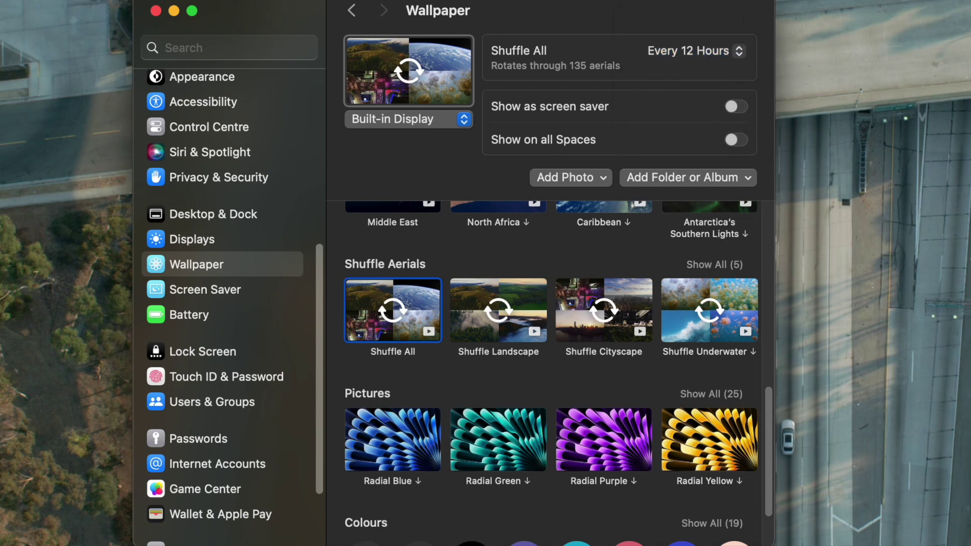
pyautogui.click(694, 47)
pyautogui.click(684, 23)
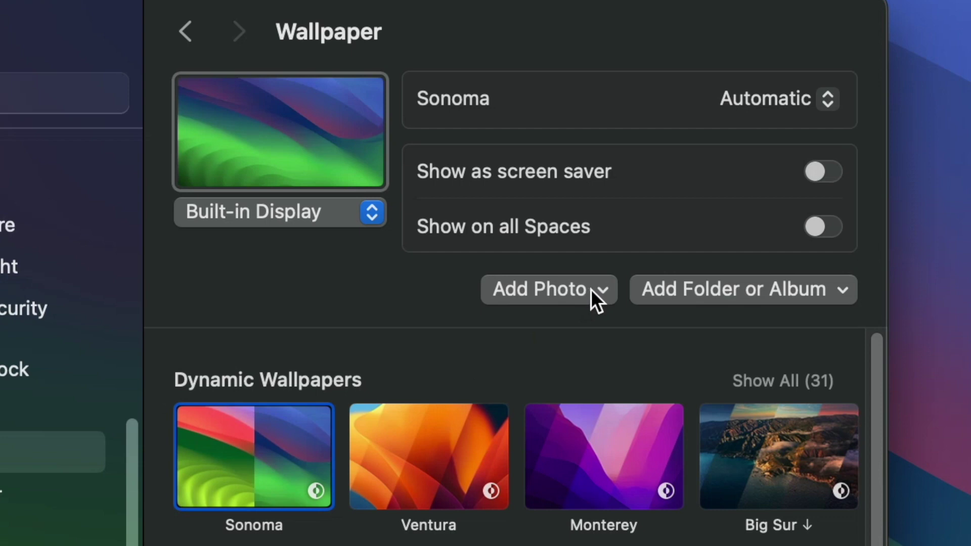
# Step: Browse Add Photo > From Photos, cancel it, and turn on Show as screen saver
pyautogui.click(595, 289)
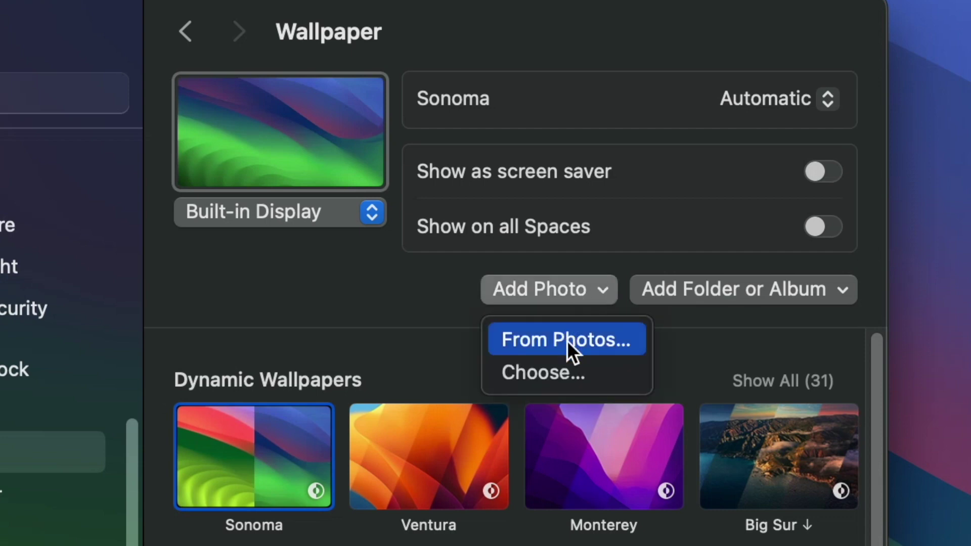
pyautogui.click(541, 343)
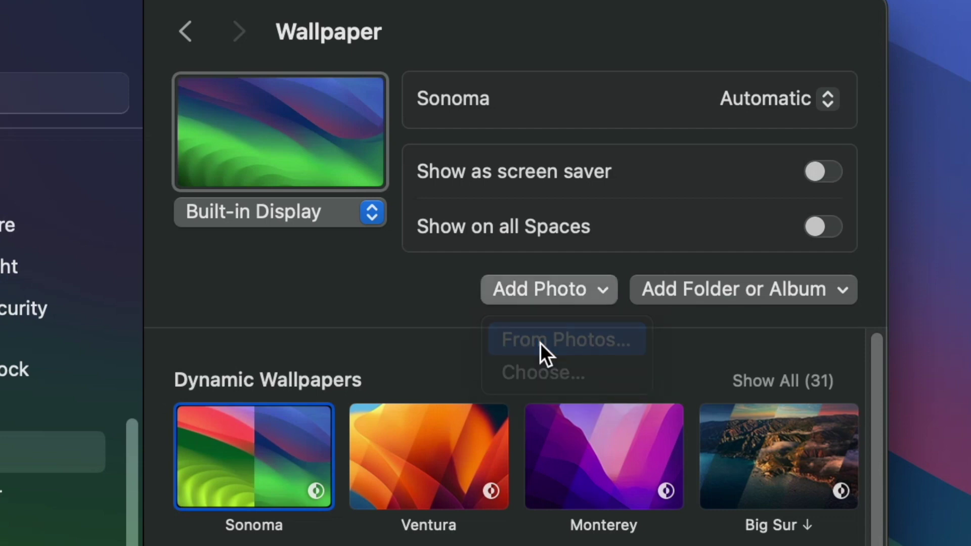
pyautogui.click(417, 285)
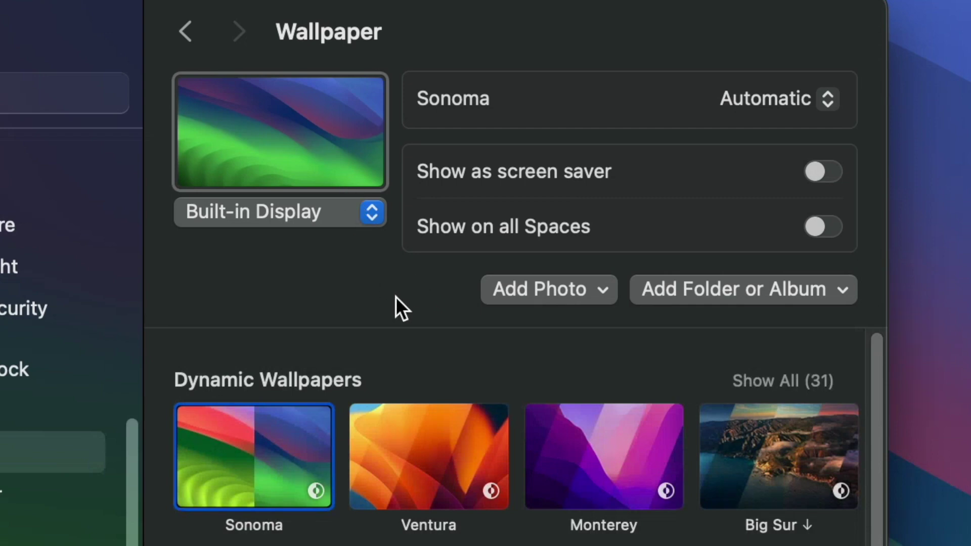
pyautogui.click(831, 172)
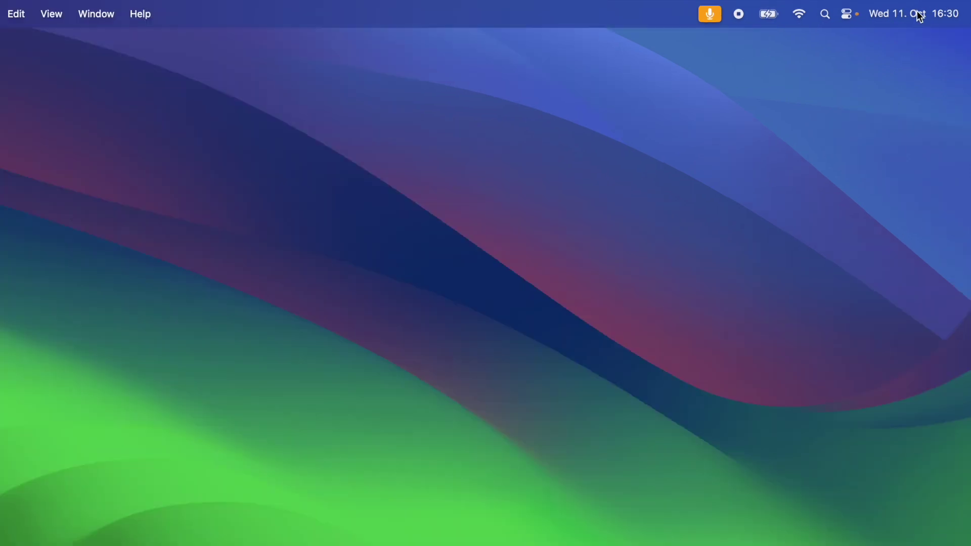
# Step: Drag the Berlin weather widget from Notification Center onto the desktop
pyautogui.click(929, 13)
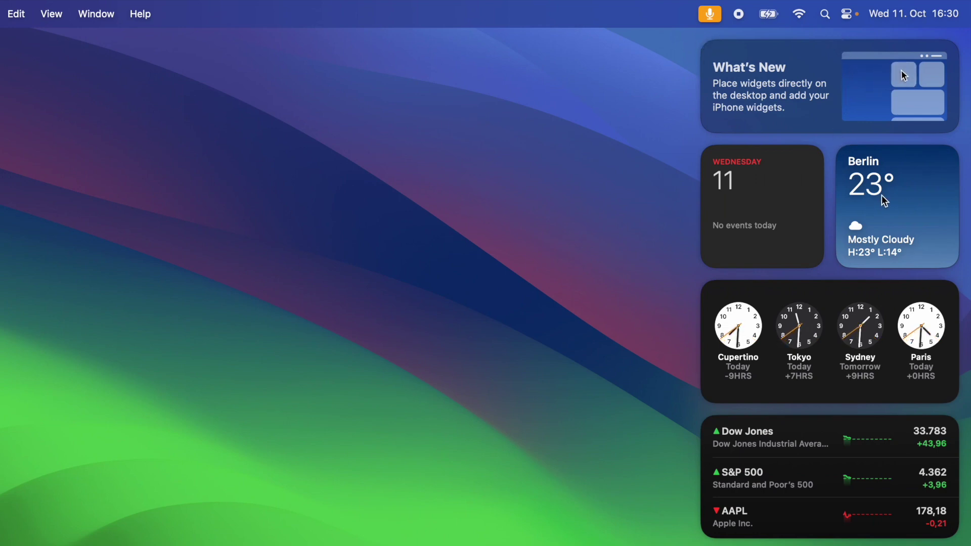
pyautogui.moveTo(862, 200); pyautogui.dragTo(189, 142)
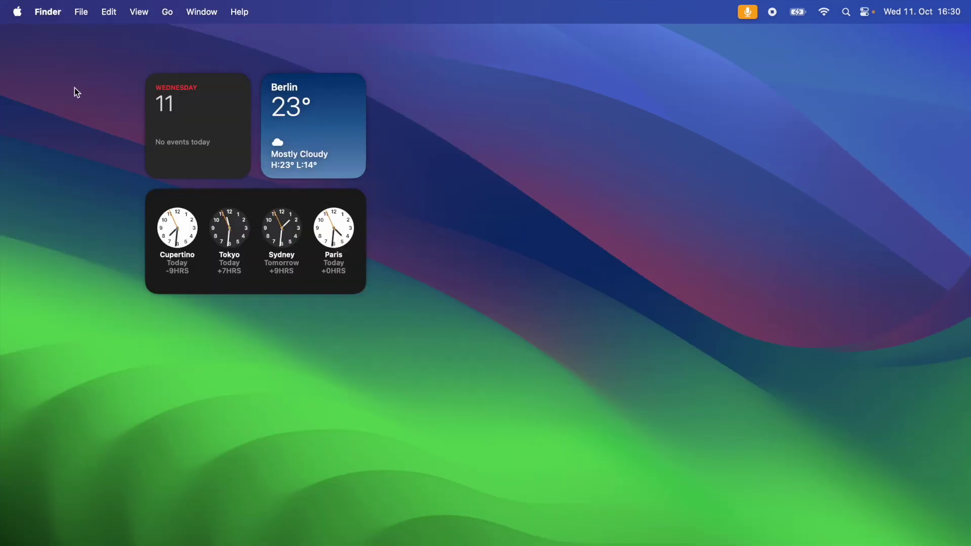
# Step: In Desktop & Dock, switch Show Widgets on Desktop off and back on
pyautogui.click(16, 12)
pyautogui.click(45, 56)
pyautogui.scroll(-3, 470, 285)
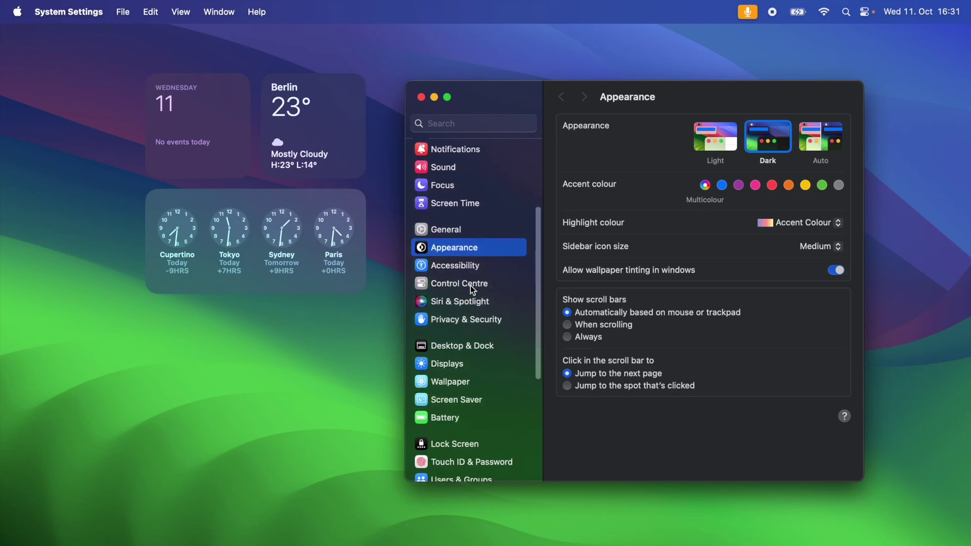
pyautogui.click(461, 345)
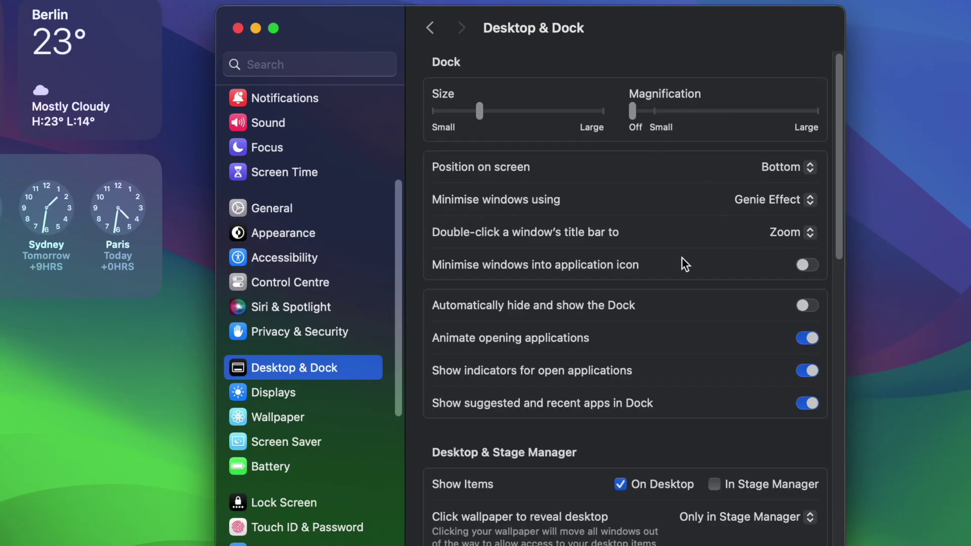
pyautogui.scroll(-10, 685, 254)
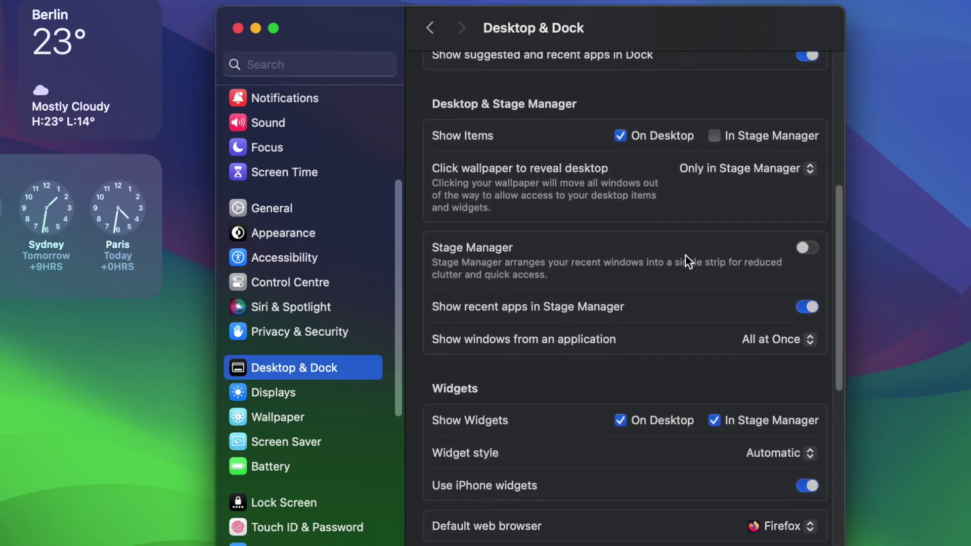
pyautogui.scroll(-5, 685, 254)
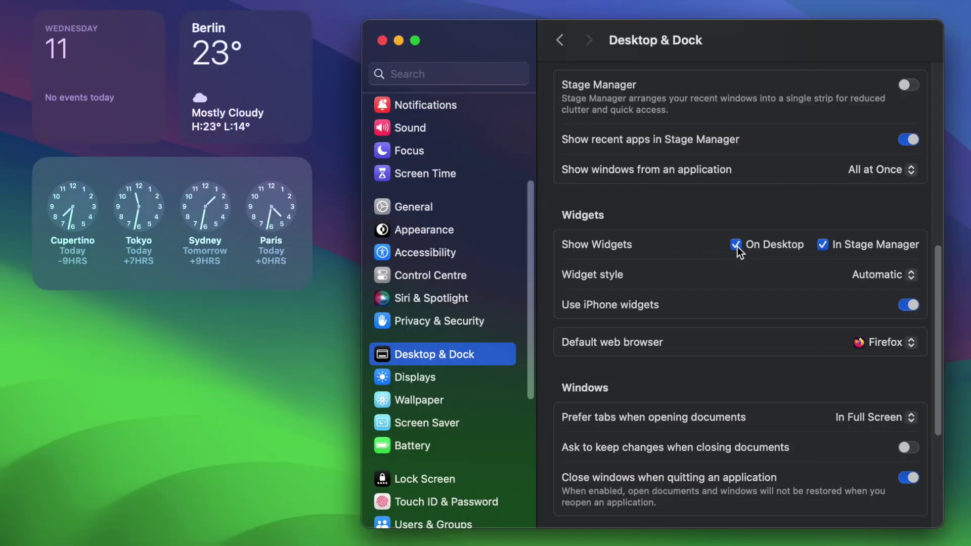
pyautogui.click(620, 249)
pyautogui.click(737, 245)
# Step: Try Full-colour and Monochrome widget styles, keep Automatic, and close System Settings
pyautogui.click(890, 287)
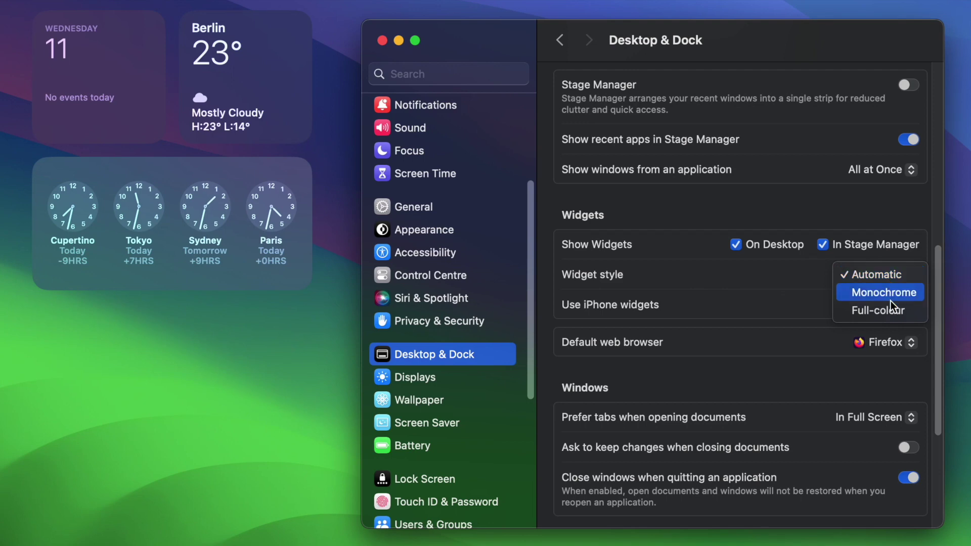
pyautogui.click(893, 313)
pyautogui.click(891, 279)
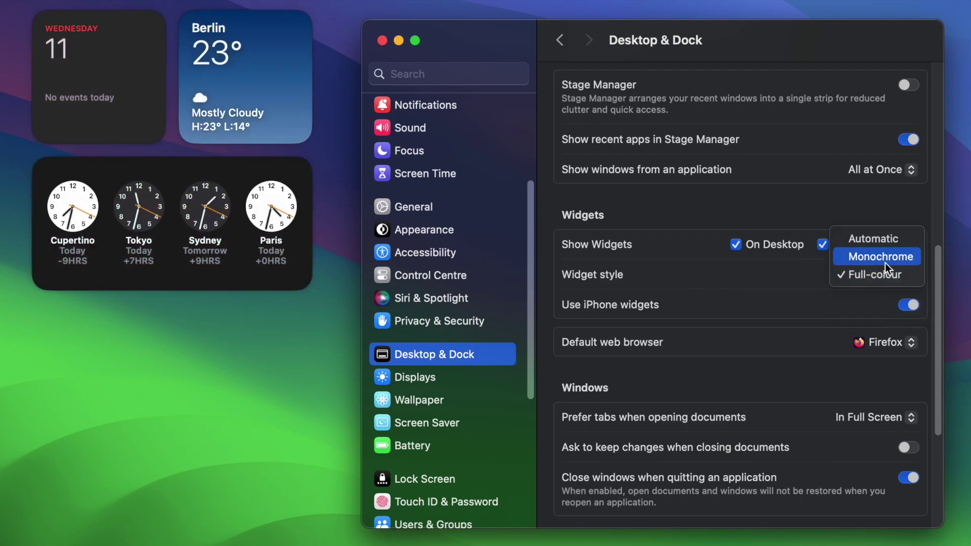
pyautogui.click(882, 257)
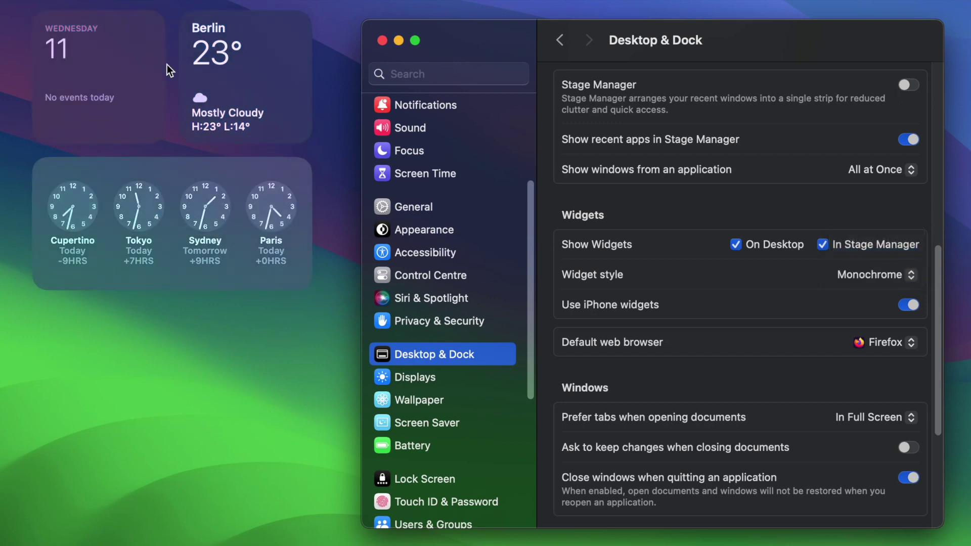
pyautogui.click(857, 272)
pyautogui.press('Escape')
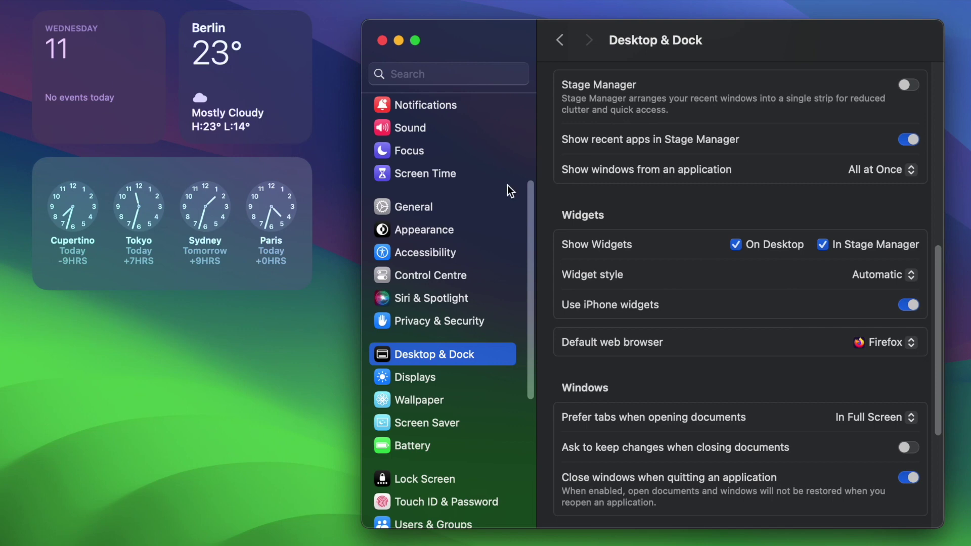
pyautogui.click(383, 41)
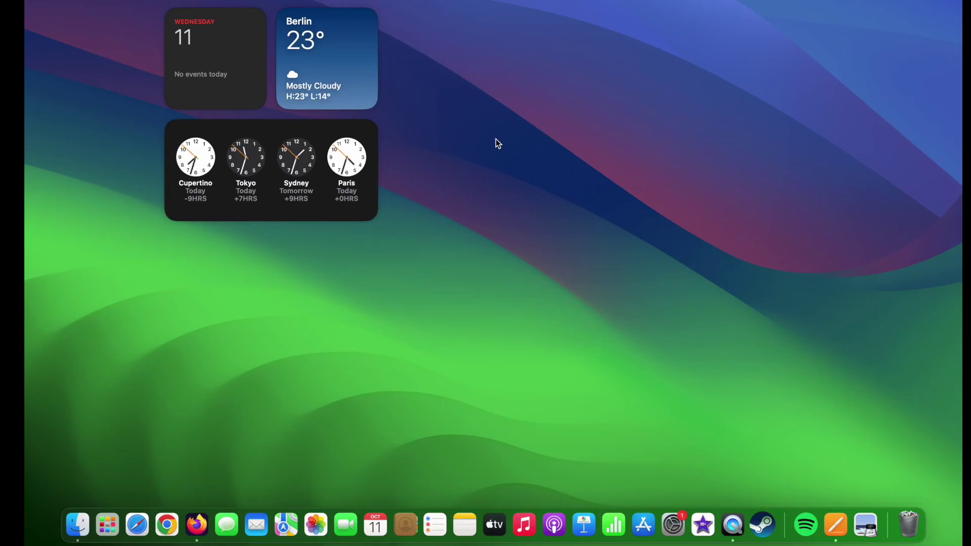
# Step: Add Instagram's Messages widget from the widget gallery and place it beside the world clock
pyautogui.rightClick(473, 119)
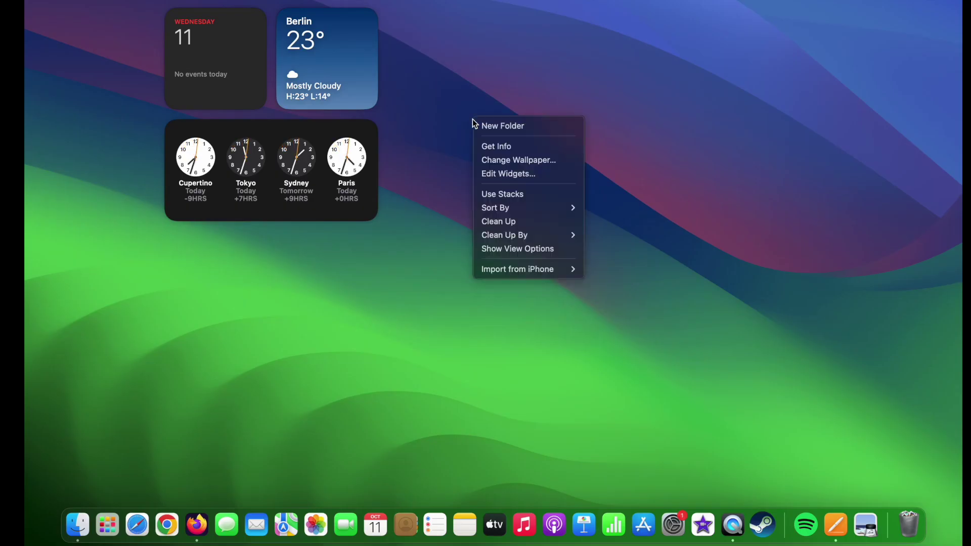
pyautogui.click(516, 177)
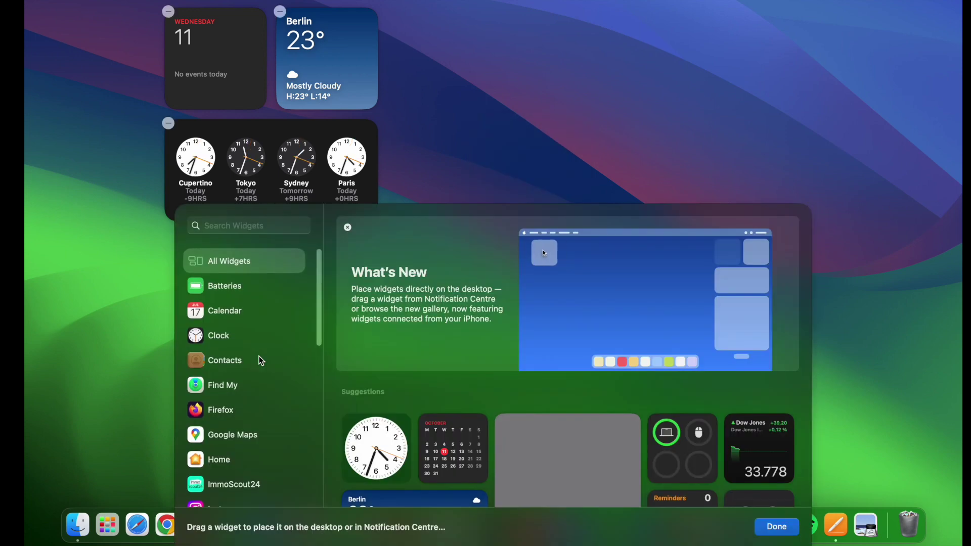
pyautogui.scroll(-5, 268, 399)
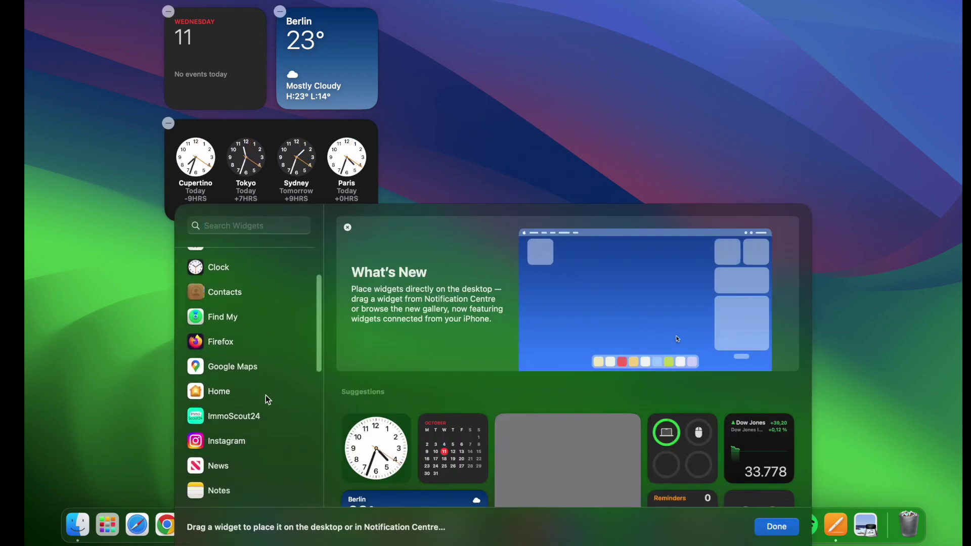
pyautogui.scroll(-5, 267, 398)
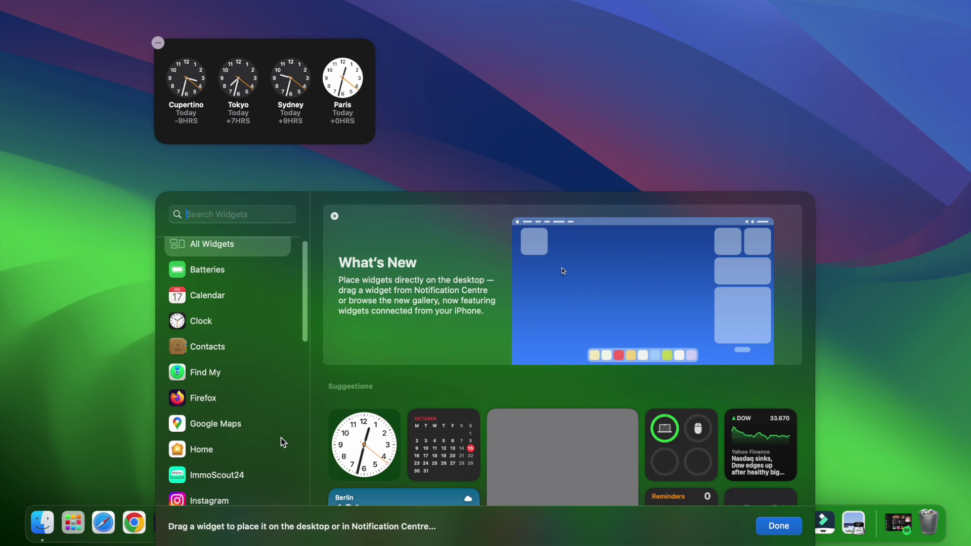
pyautogui.scroll(-3, 282, 439)
pyautogui.scroll(-3, 281, 441)
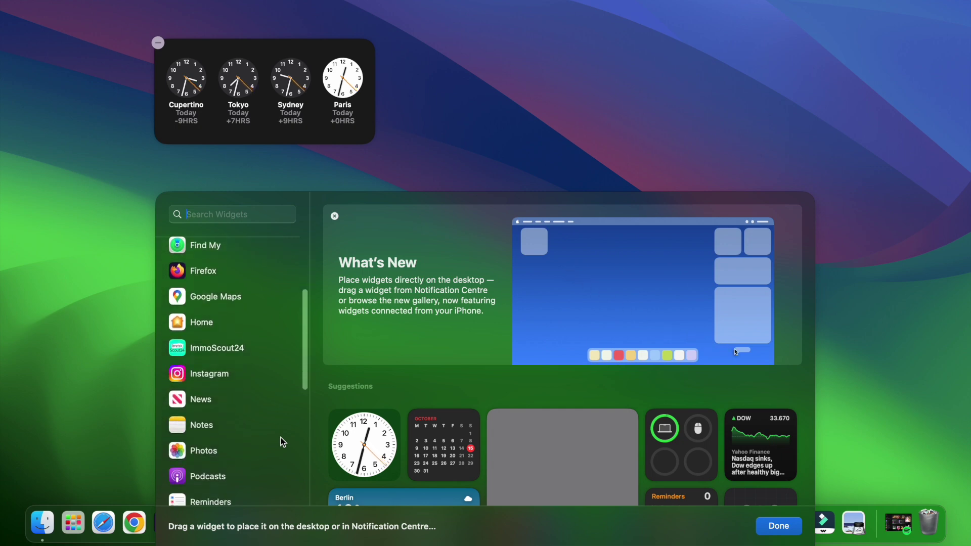
pyautogui.click(226, 338)
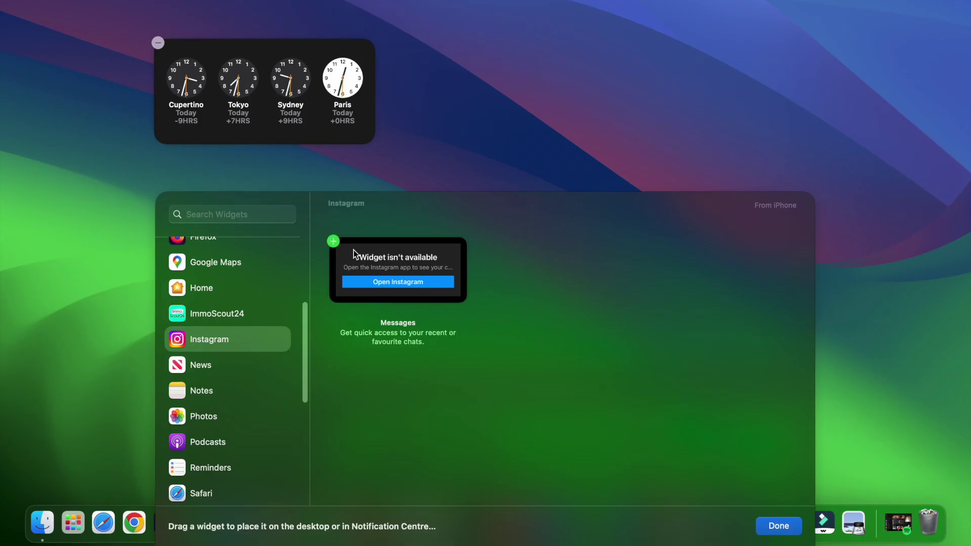
pyautogui.click(334, 241)
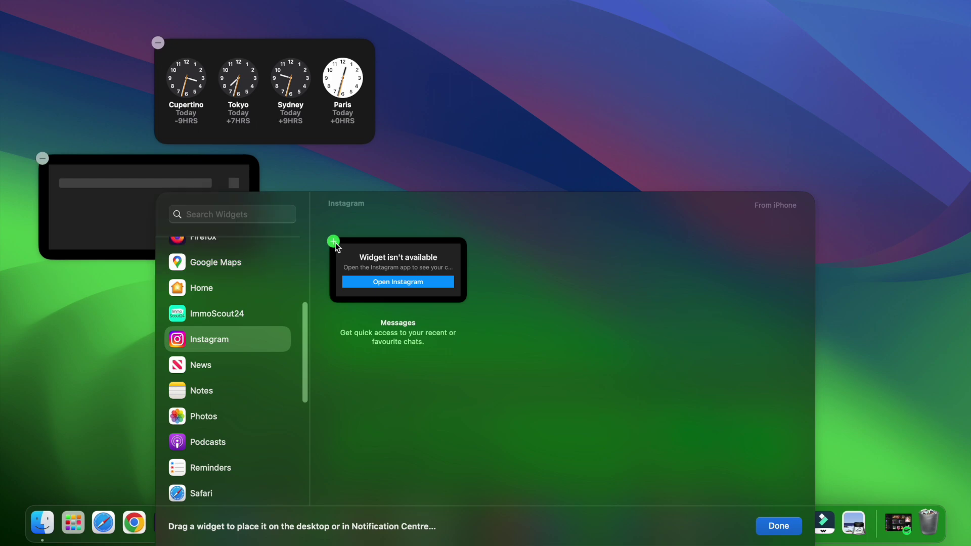
pyautogui.moveTo(122, 198); pyautogui.dragTo(469, 80)
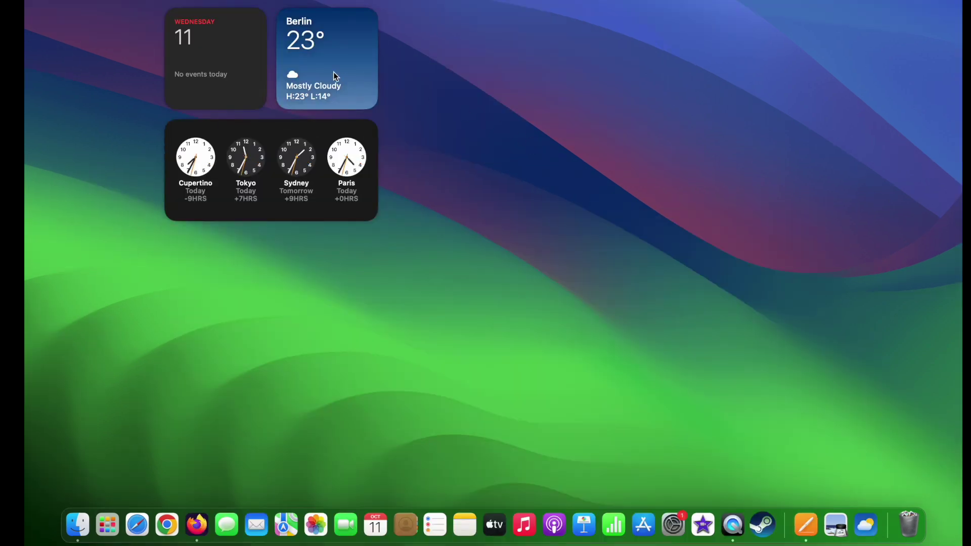
pyautogui.rightClick(325, 60)
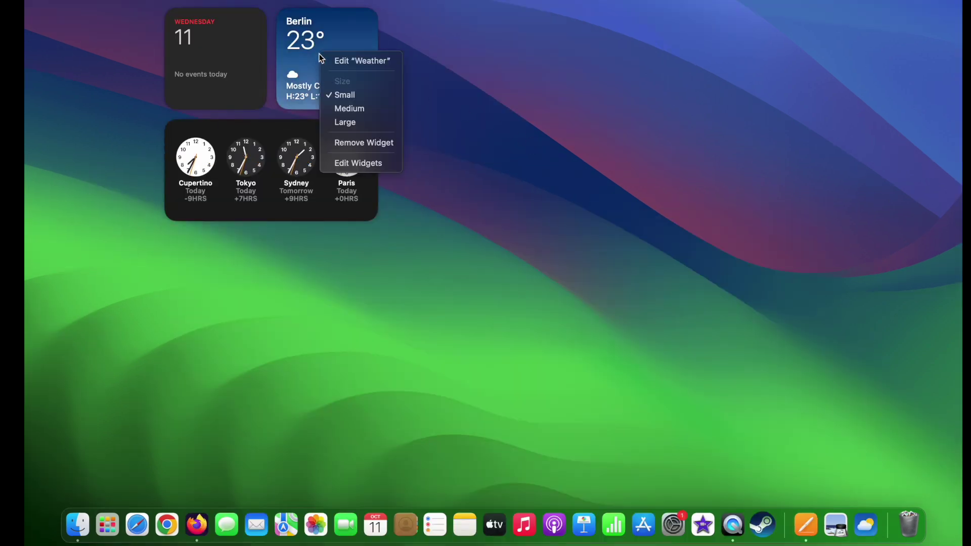
pyautogui.click(364, 108)
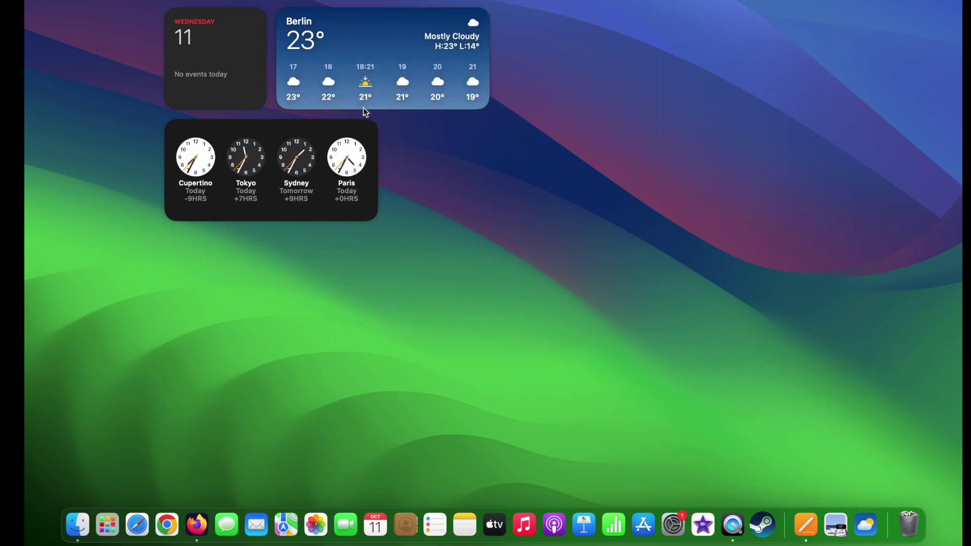
pyautogui.rightClick(381, 28)
pyautogui.click(410, 96)
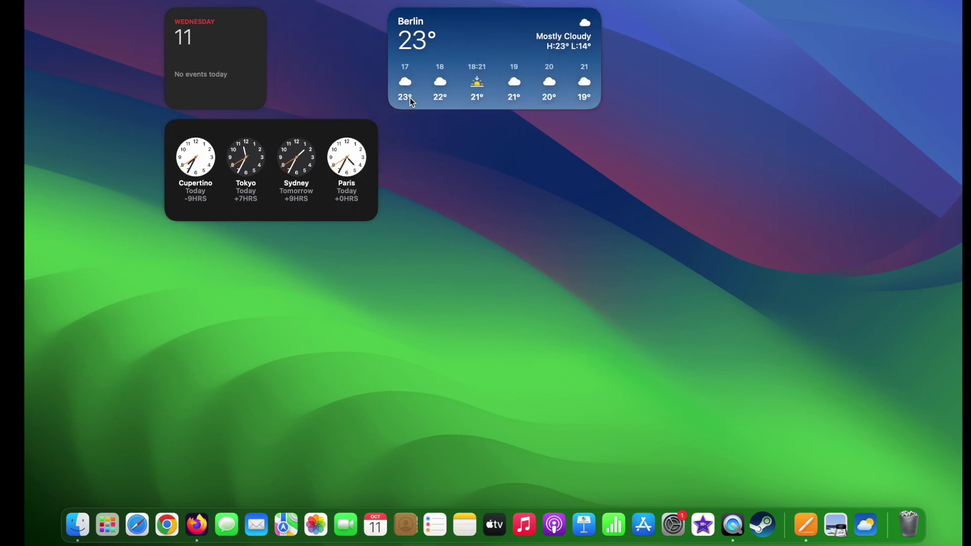
pyautogui.rightClick(410, 98)
pyautogui.click(430, 142)
pyautogui.rightClick(327, 38)
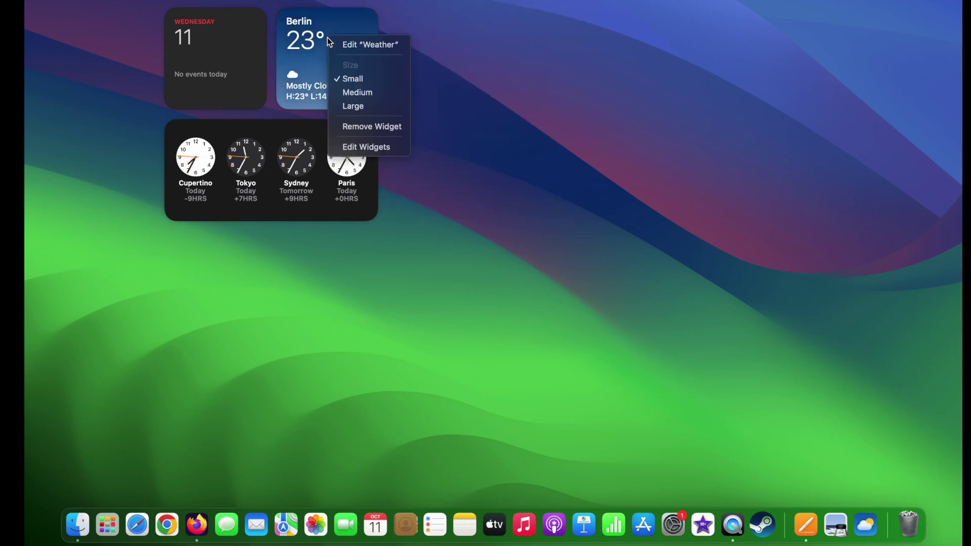
pyautogui.click(362, 126)
pyautogui.scroll(-4, 403, 469)
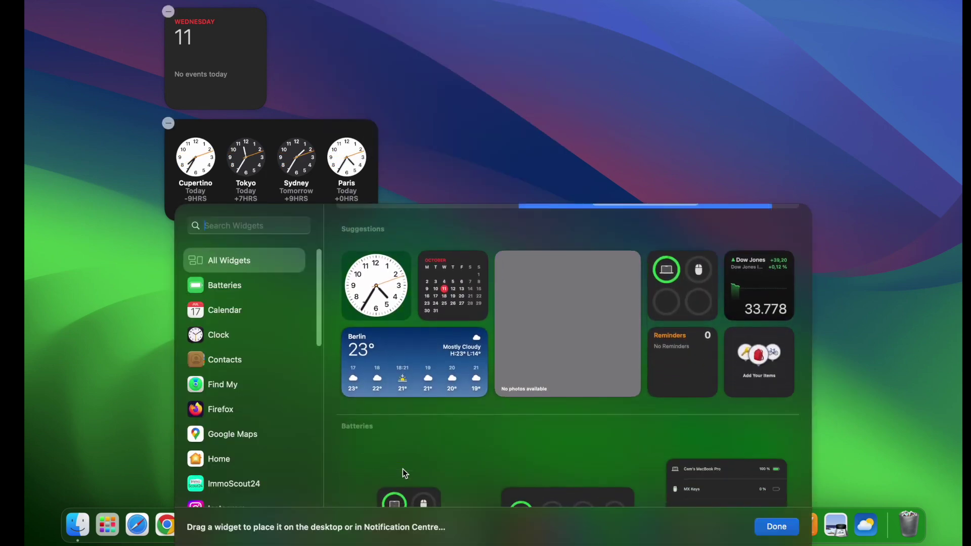
# Step: Add the Berlin weather widget back, then browse the widget gallery and close it
pyautogui.moveTo(357, 343)
pyautogui.click(345, 322)
pyautogui.rightClick(341, 48)
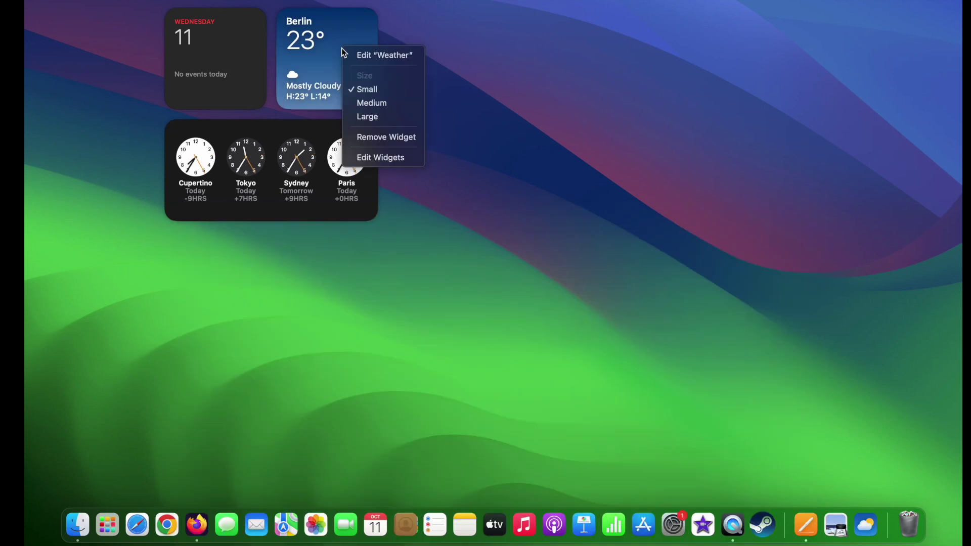
pyautogui.click(380, 158)
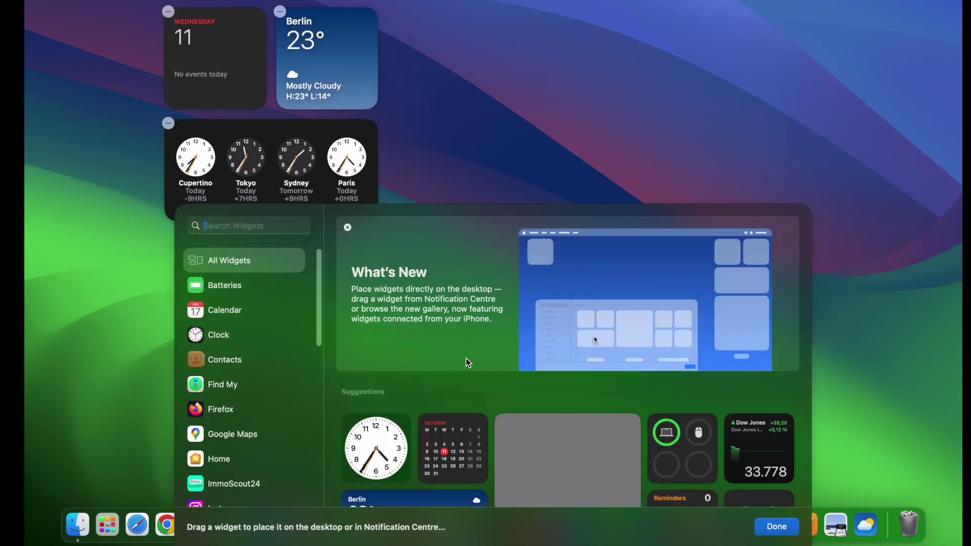
pyautogui.scroll(-5, 304, 340)
pyautogui.scroll(5, 304, 340)
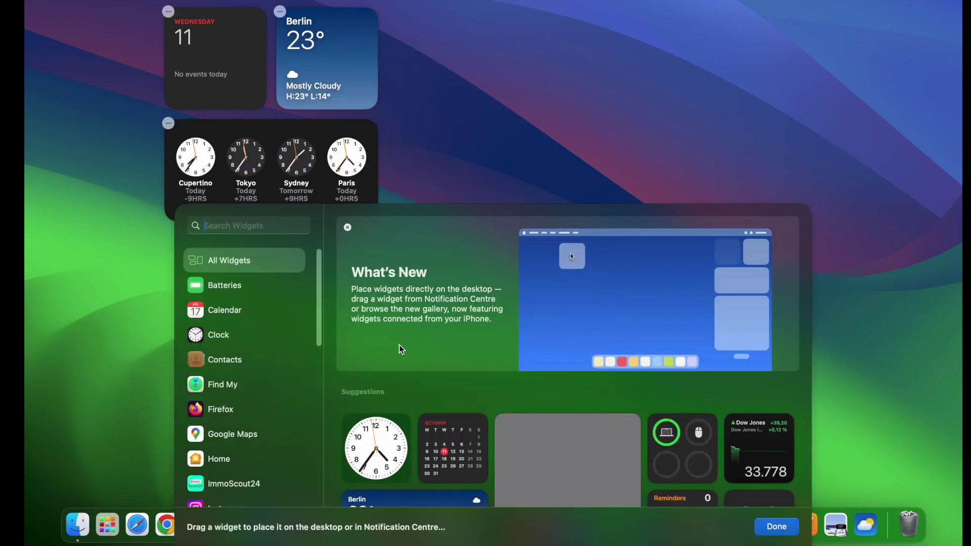
pyautogui.scroll(-5, 277, 402)
pyautogui.scroll(-5, 279, 405)
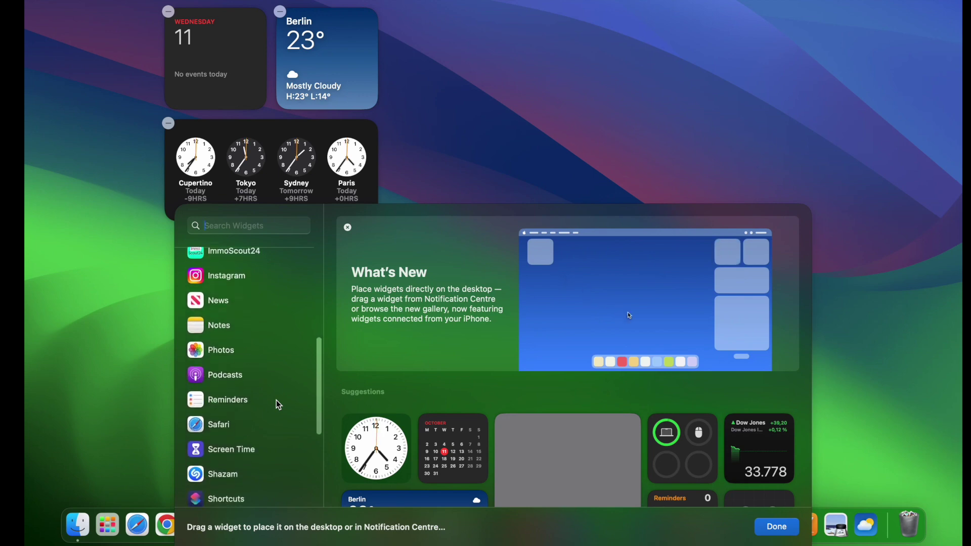
pyautogui.scroll(-5, 412, 413)
pyautogui.scroll(-5, 413, 414)
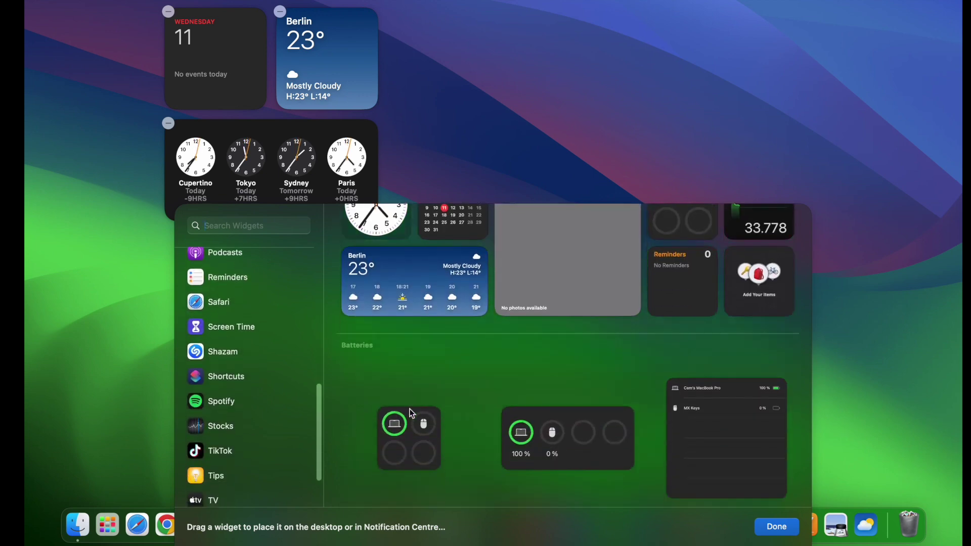
pyautogui.press('Escape')
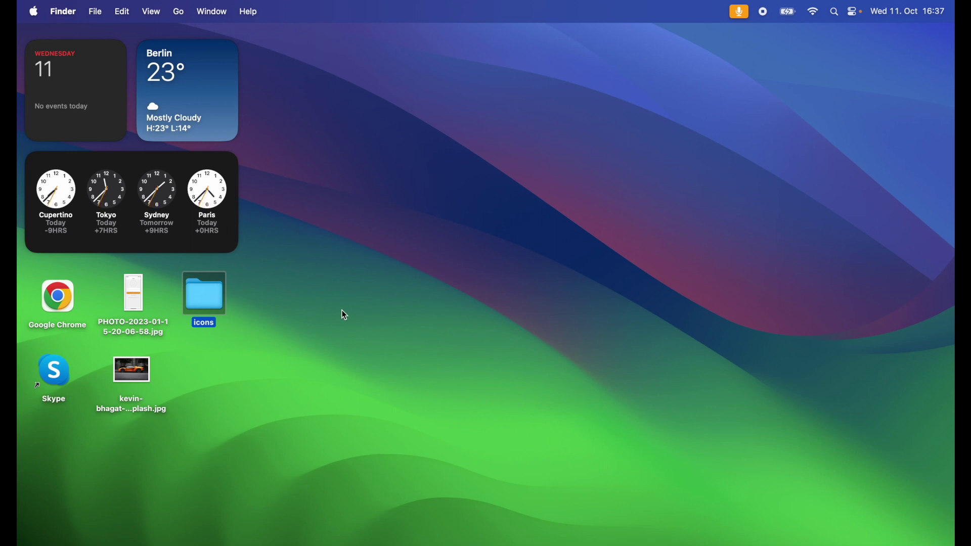
# Step: Open the Desktop & Dock page of System Settings from the Apple menu
pyautogui.click(34, 12)
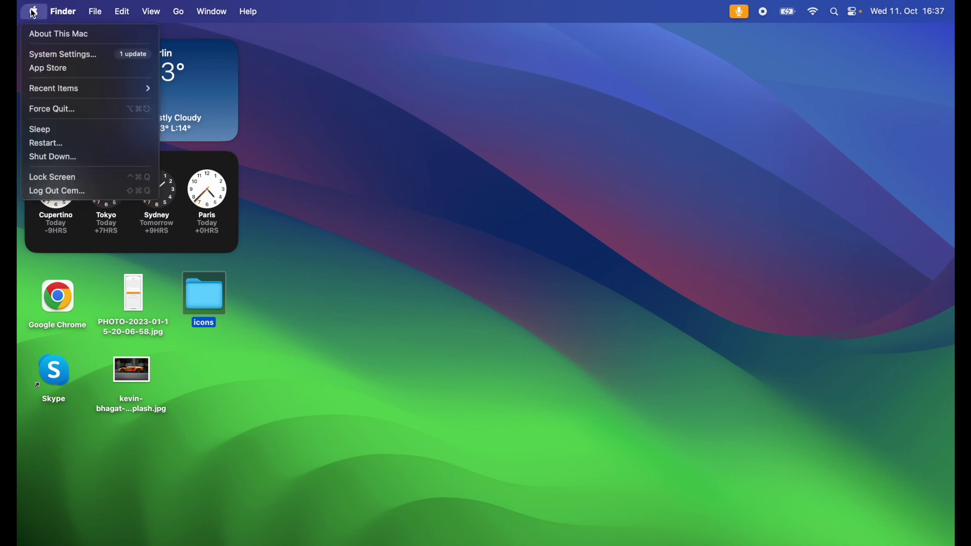
pyautogui.click(63, 54)
pyautogui.scroll(-5, 257, 324)
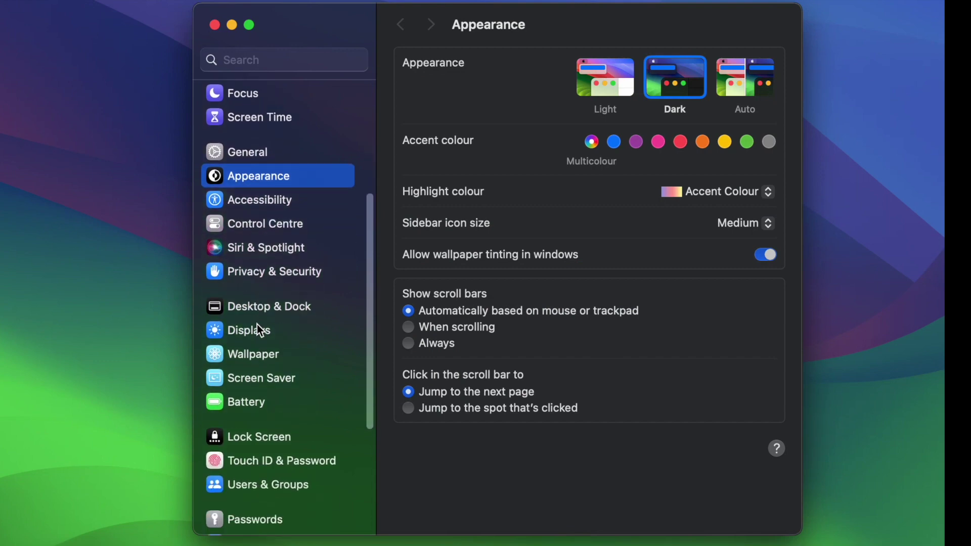
pyautogui.click(257, 306)
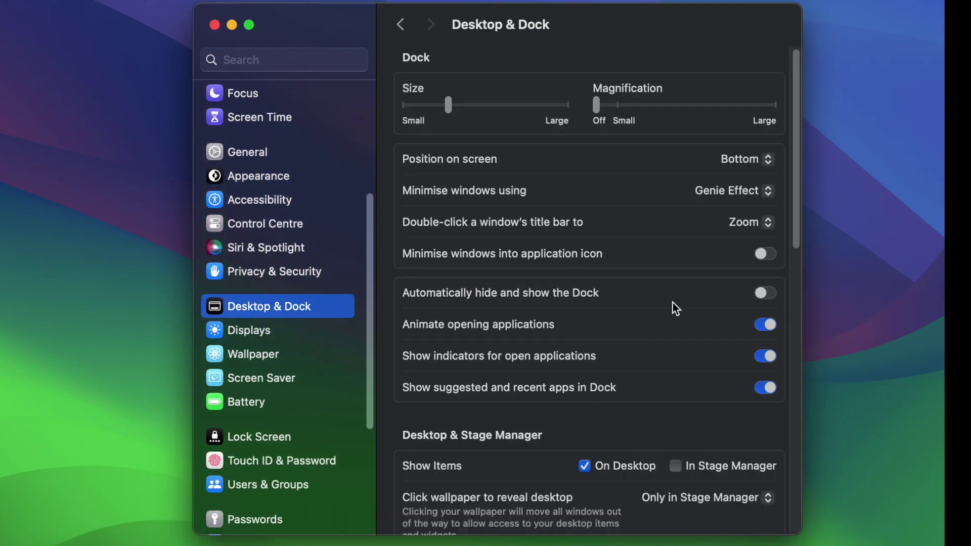
# Step: Toggle Show Items On Desktop off and on, then uncheck Show Widgets On Desktop
pyautogui.scroll(-3, 675, 306)
pyautogui.scroll(-8, 672, 303)
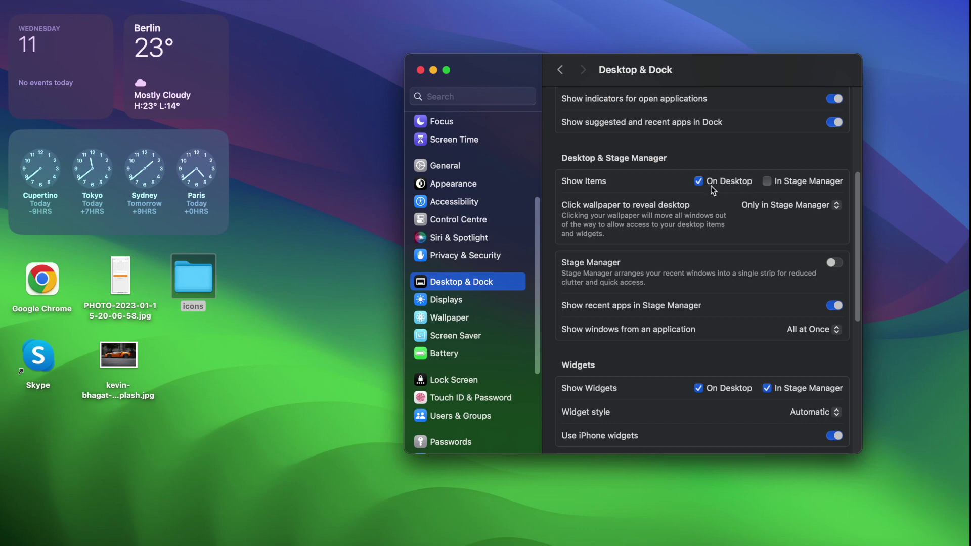
pyautogui.click(699, 182)
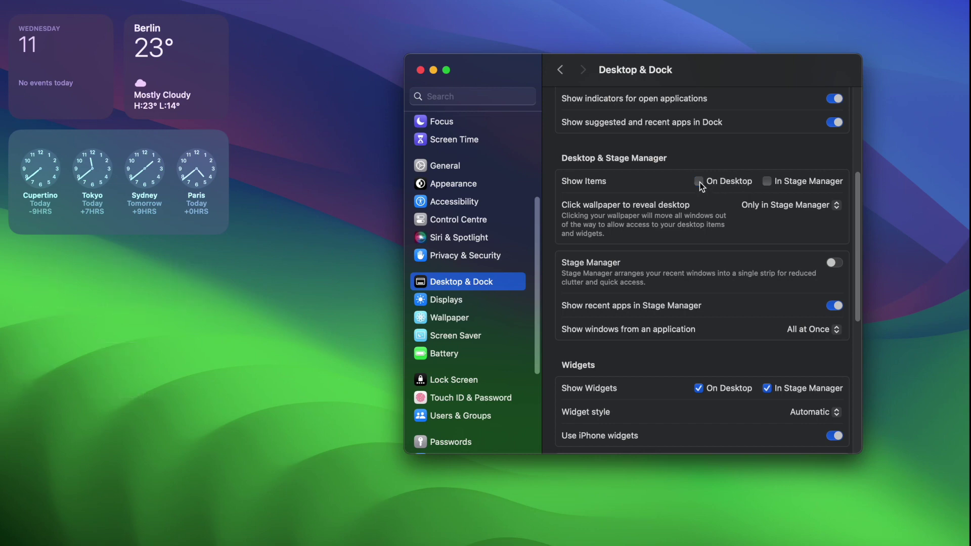
pyautogui.click(699, 182)
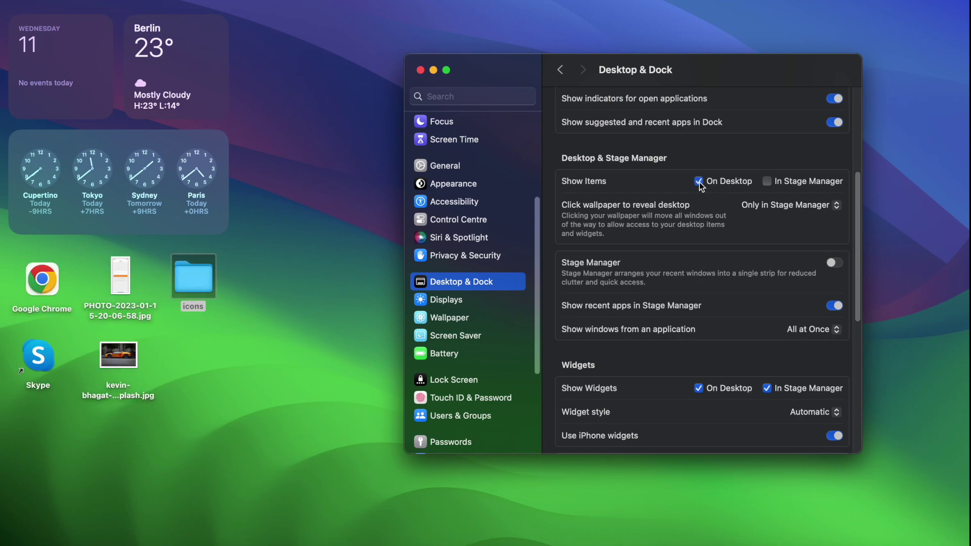
pyautogui.scroll(-5, 701, 183)
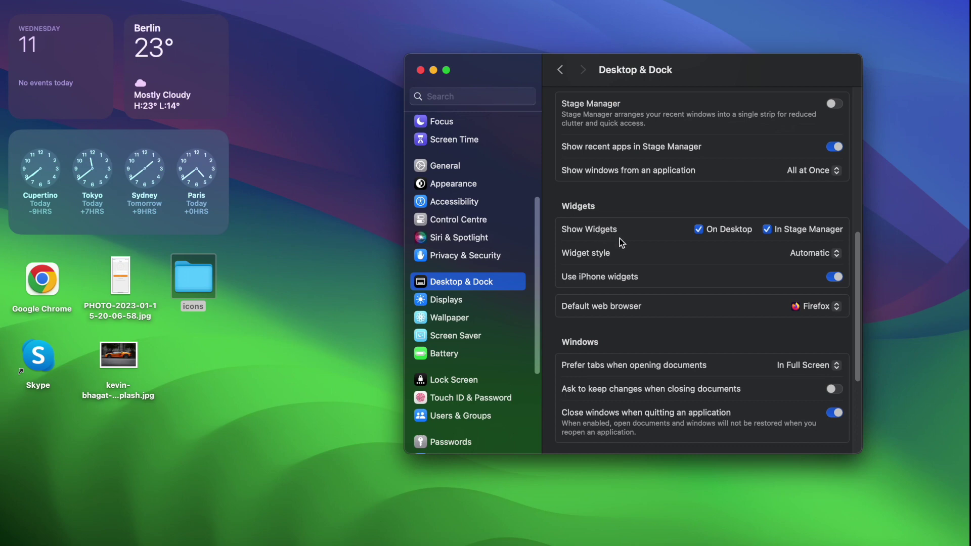
pyautogui.click(699, 230)
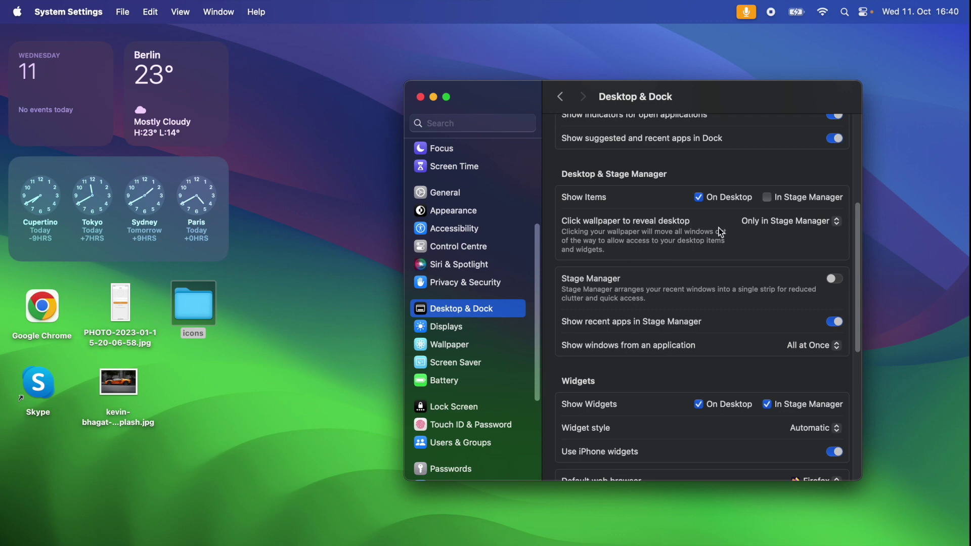
# Step: Set 'Click wallpaper to reveal desktop' to Always
pyautogui.click(782, 225)
pyautogui.click(785, 225)
pyautogui.click(794, 225)
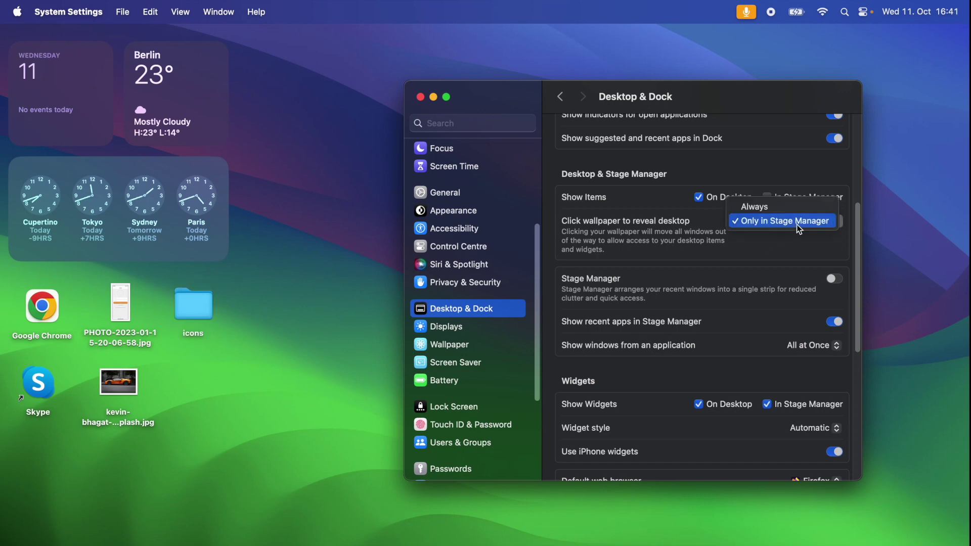
pyautogui.click(764, 209)
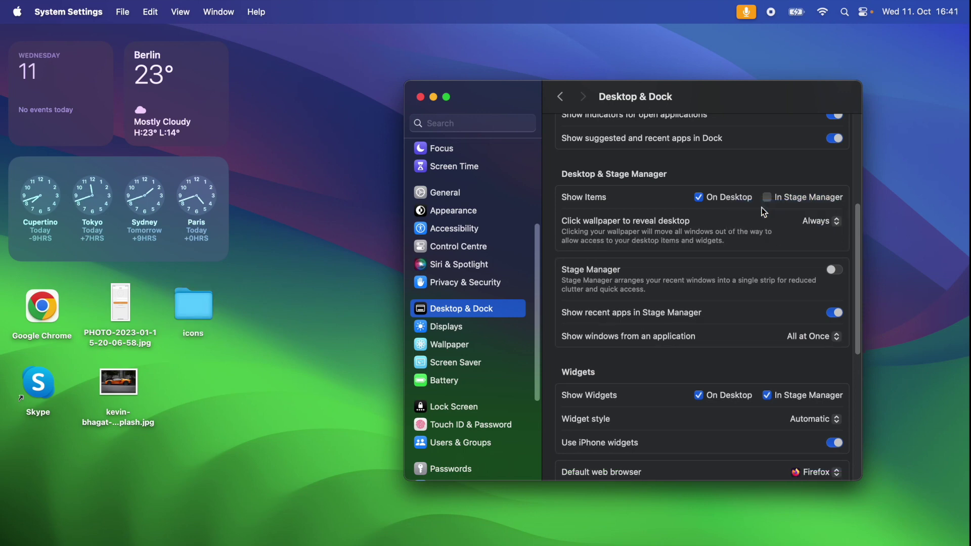
# Step: Test by clicking the wallpaper to reveal the desktop and bringing Settings back, three times
pyautogui.click(333, 174)
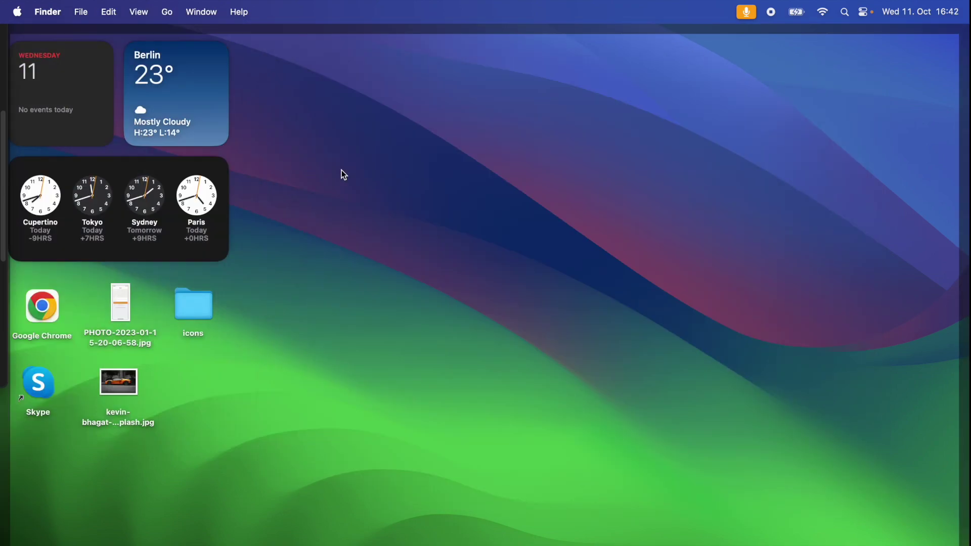
pyautogui.click(344, 175)
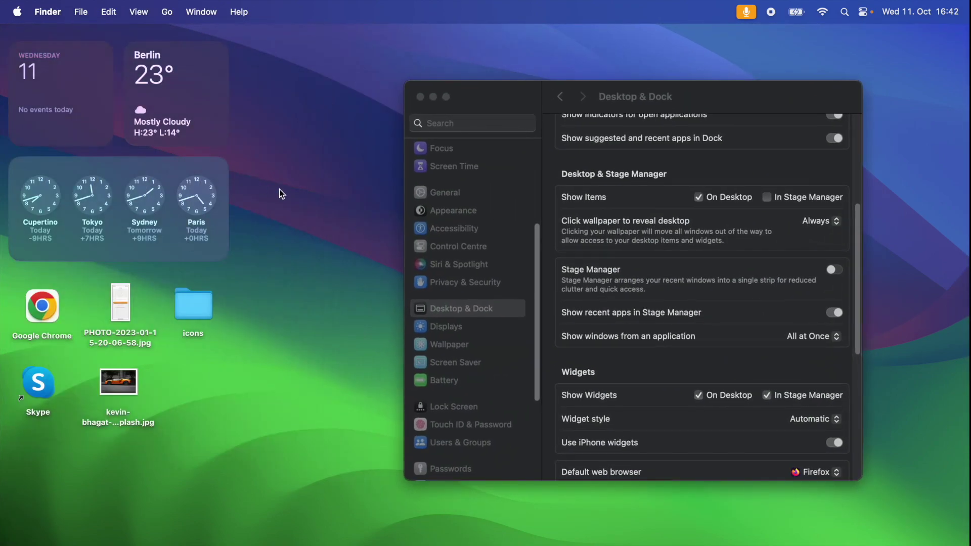
pyautogui.click(294, 191)
pyautogui.click(293, 190)
pyautogui.click(294, 192)
pyautogui.click(293, 193)
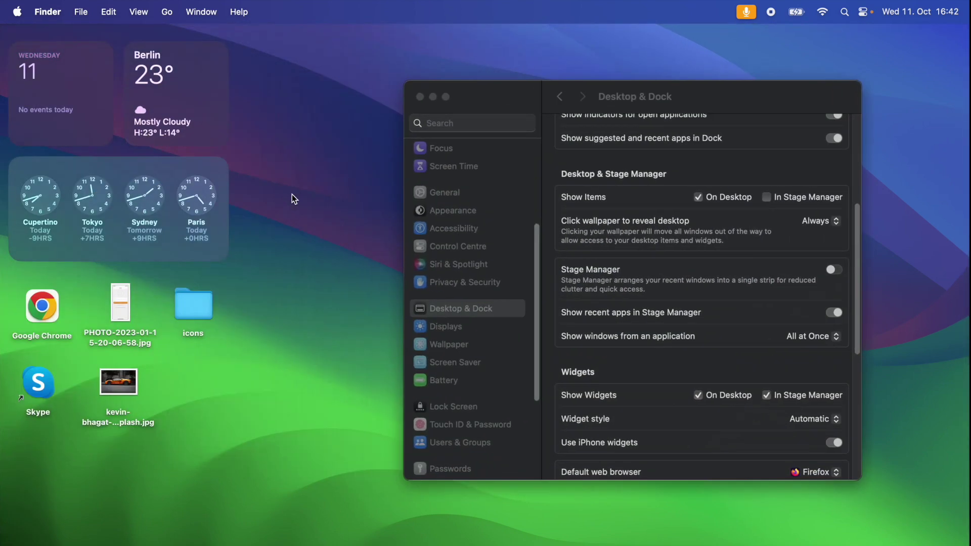
# Step: Set wallpaper-click reveal to Only in Stage Manager, verify it, and show the desktop with F11
pyautogui.click(833, 221)
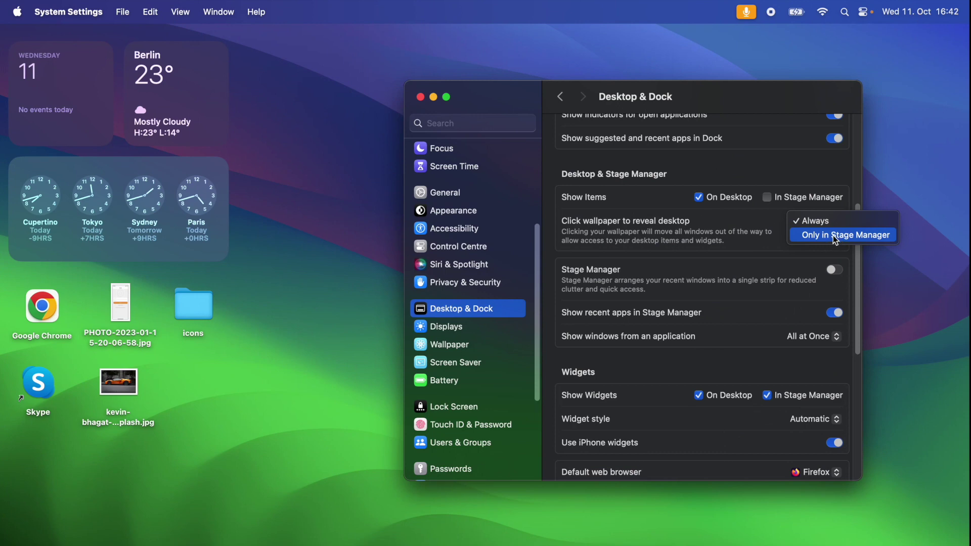
pyautogui.click(840, 234)
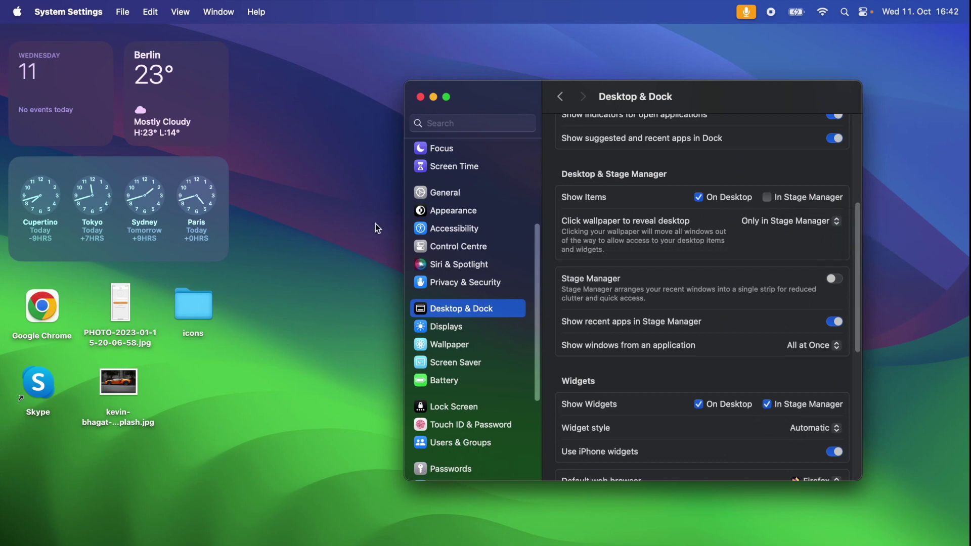
pyautogui.click(329, 198)
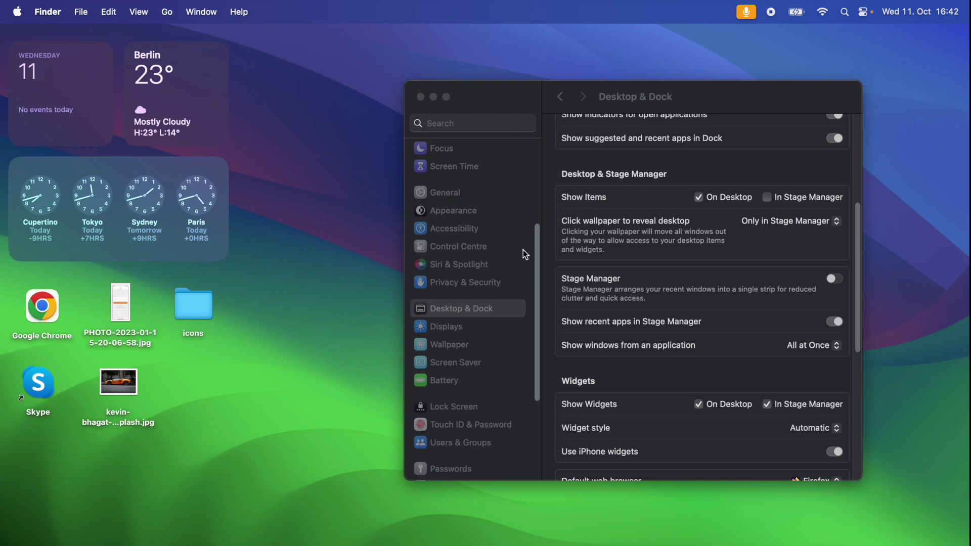
pyautogui.press('F11')
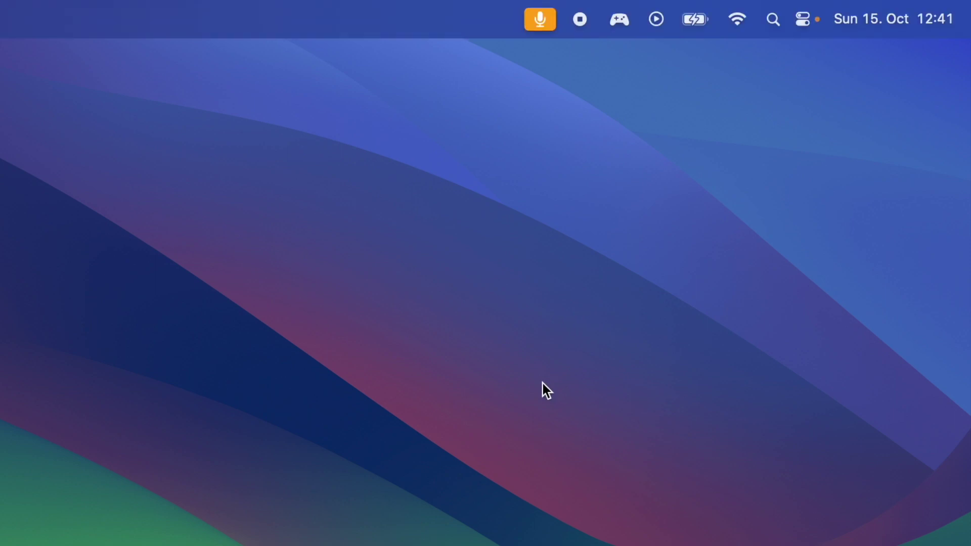
# Step: Show the menu-bar Game Mode status, which reports Game Mode paused for Cities
pyautogui.click(618, 21)
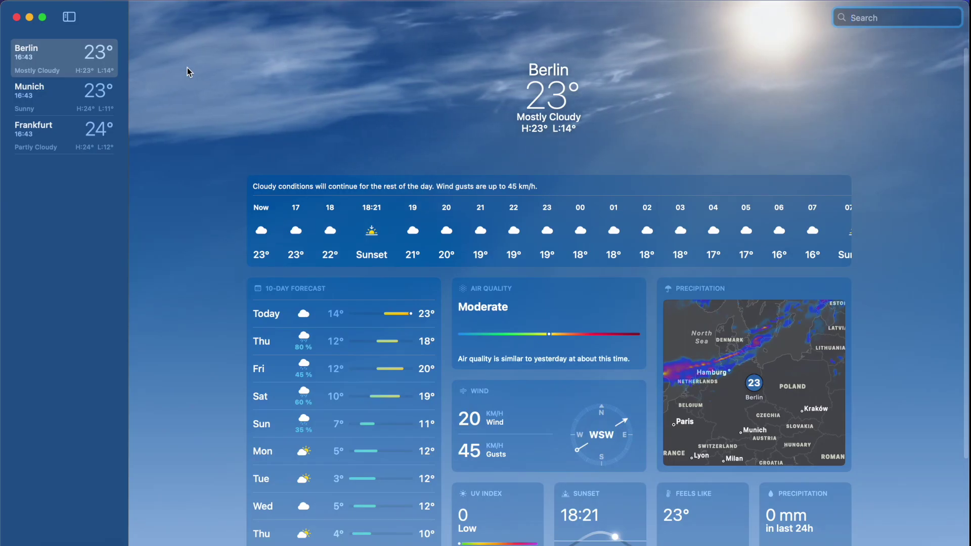
# Step: Expand Berlin's precipitation map and switch its map layer to Wind
pyautogui.scroll(-3, 177, 83)
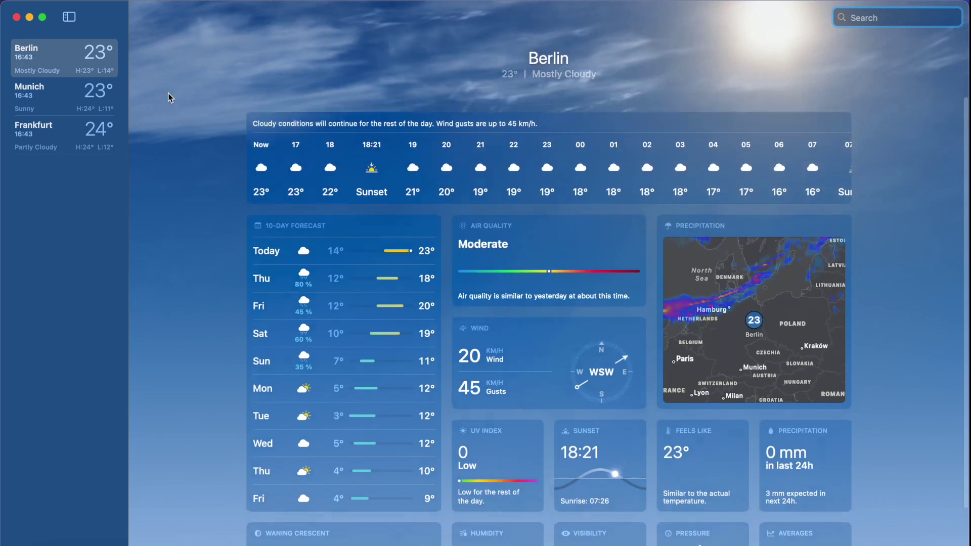
pyautogui.scroll(-5, 178, 159)
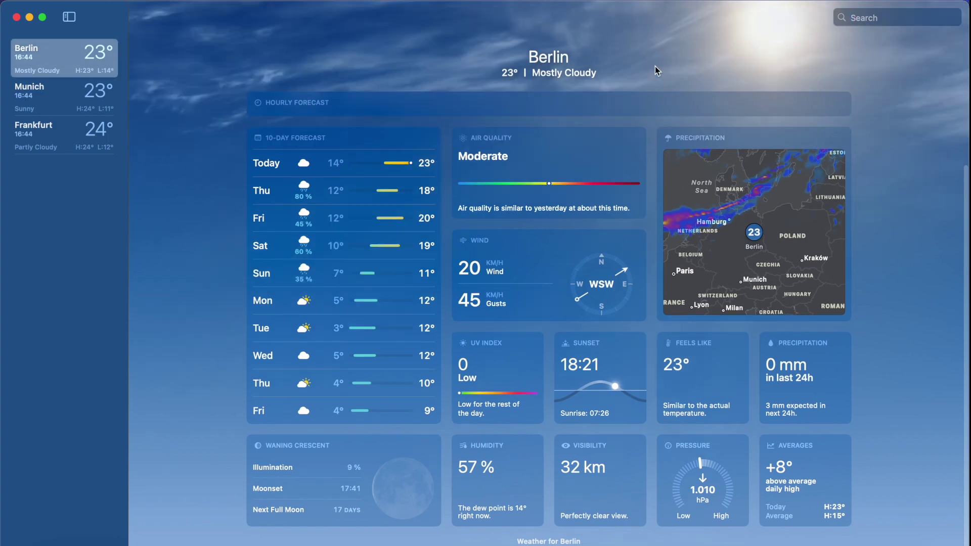
pyautogui.click(726, 215)
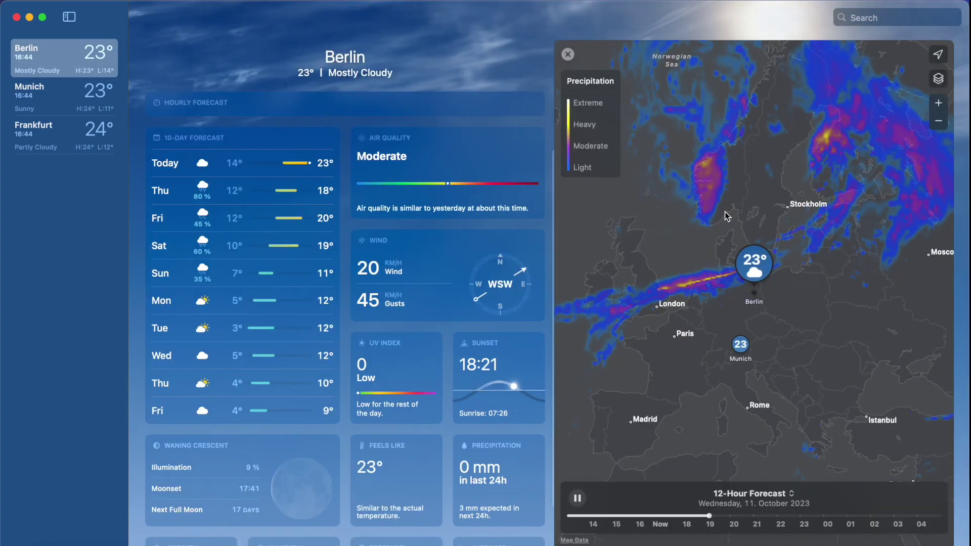
pyautogui.click(939, 80)
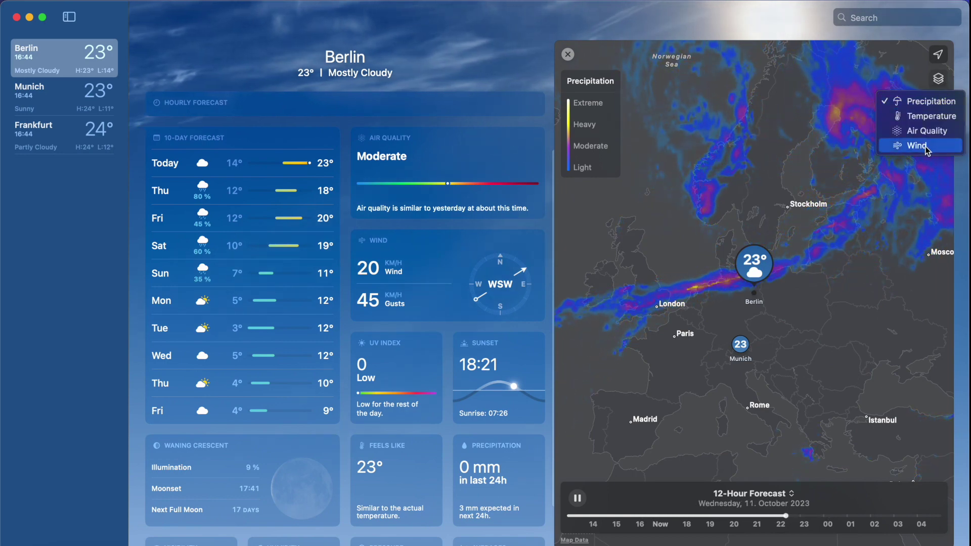
pyautogui.click(942, 149)
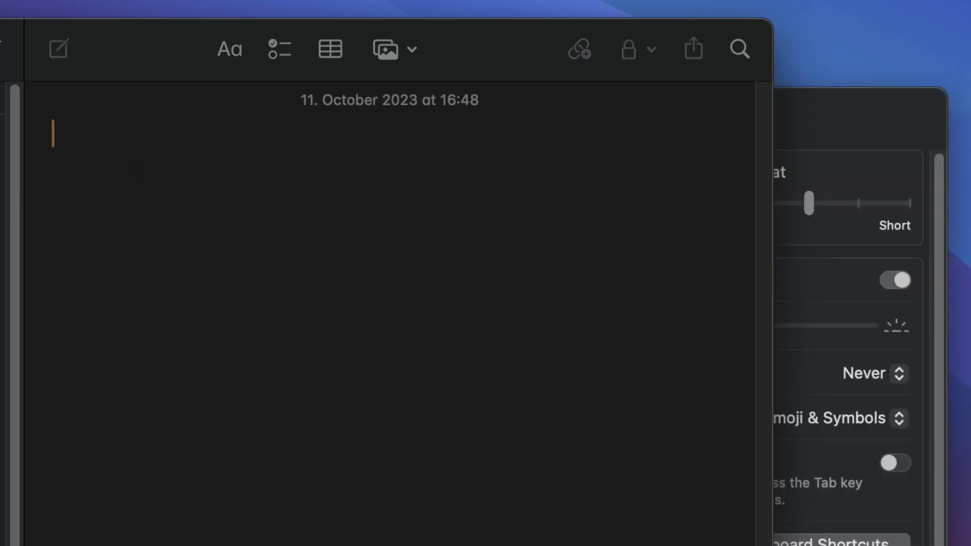
# Step: Type 'instag' in the new note, accepting the suggested word 'Instagram'
pyautogui.write('instagram')
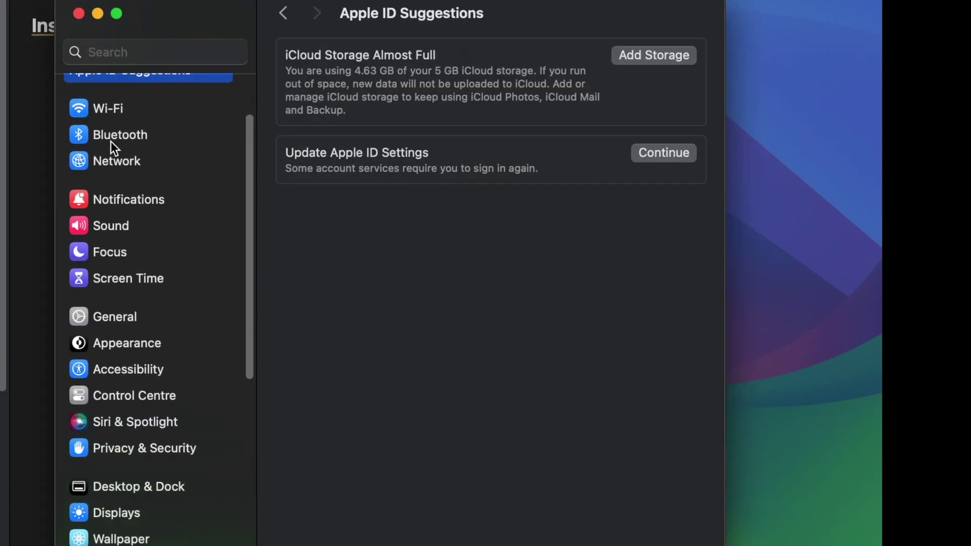
pyautogui.scroll(-15, 112, 146)
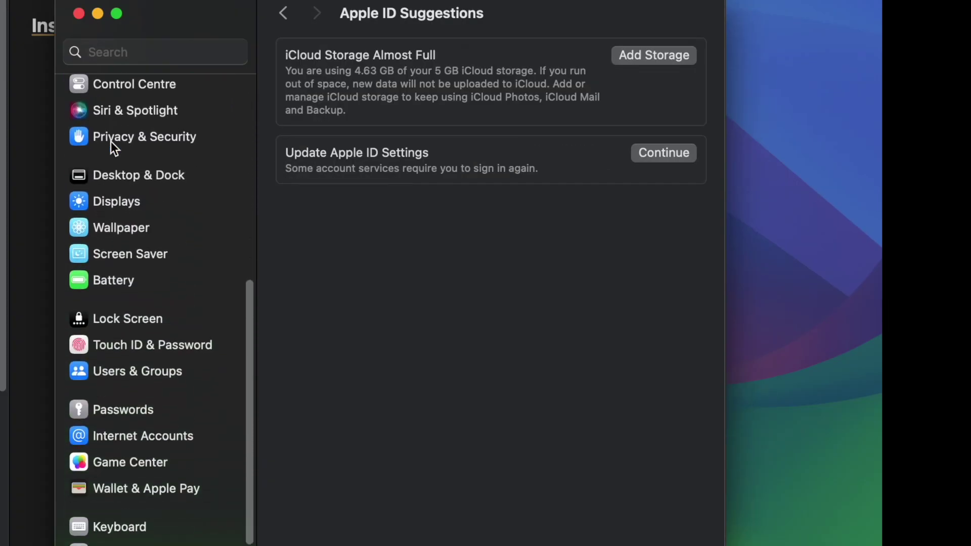
# Step: Open Keyboard settings and edit its Input Sources
pyautogui.click(211, 471)
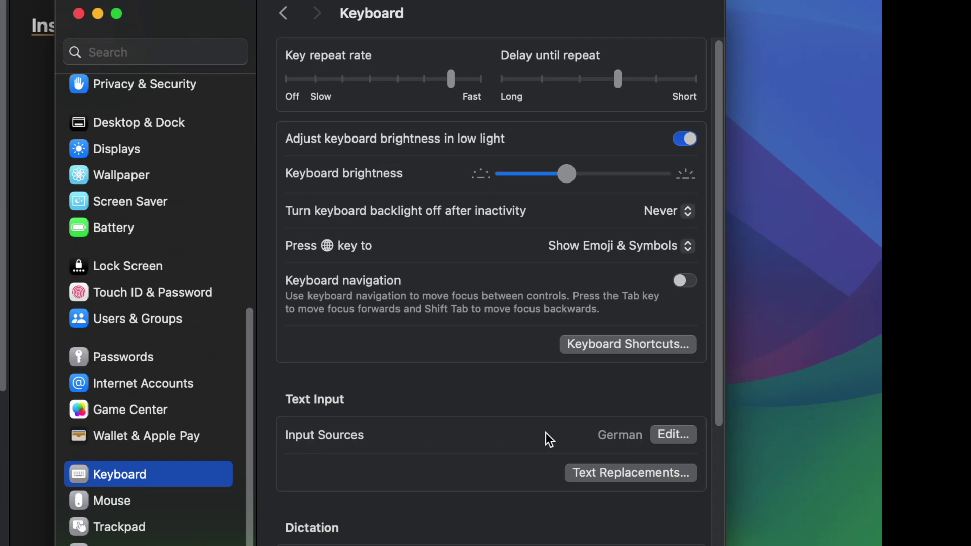
pyautogui.click(659, 436)
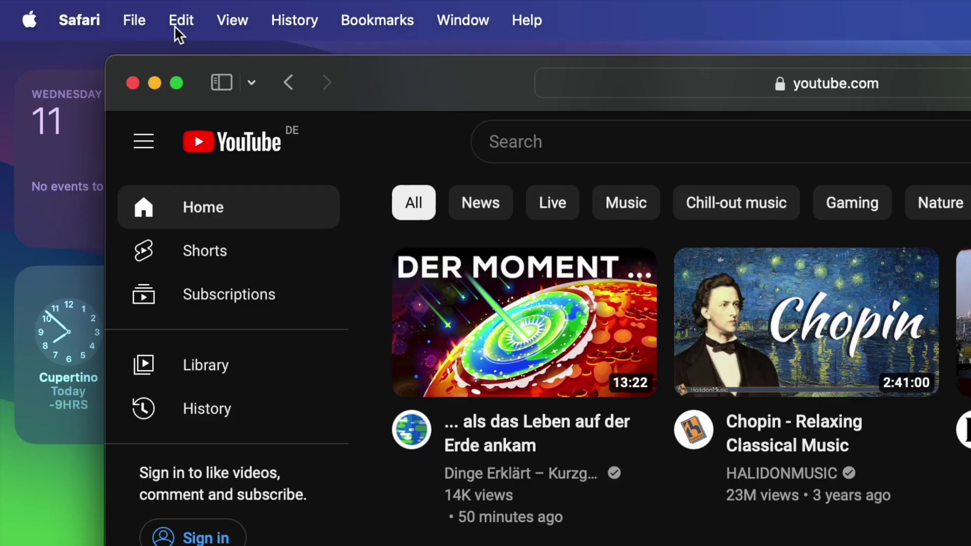
# Step: Add YouTube to the Dock via File > Add to Dock, keeping the name YouTube
pyautogui.click(137, 20)
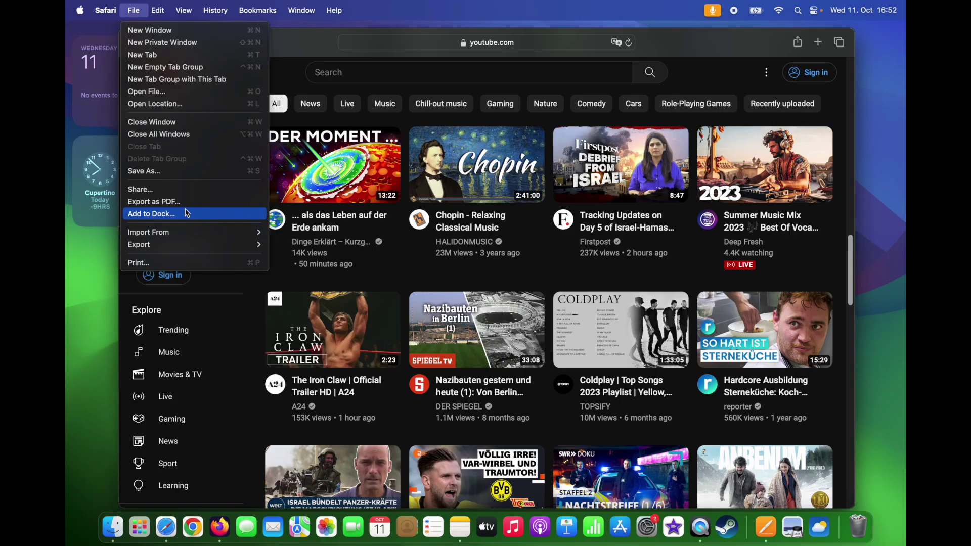
pyautogui.click(204, 422)
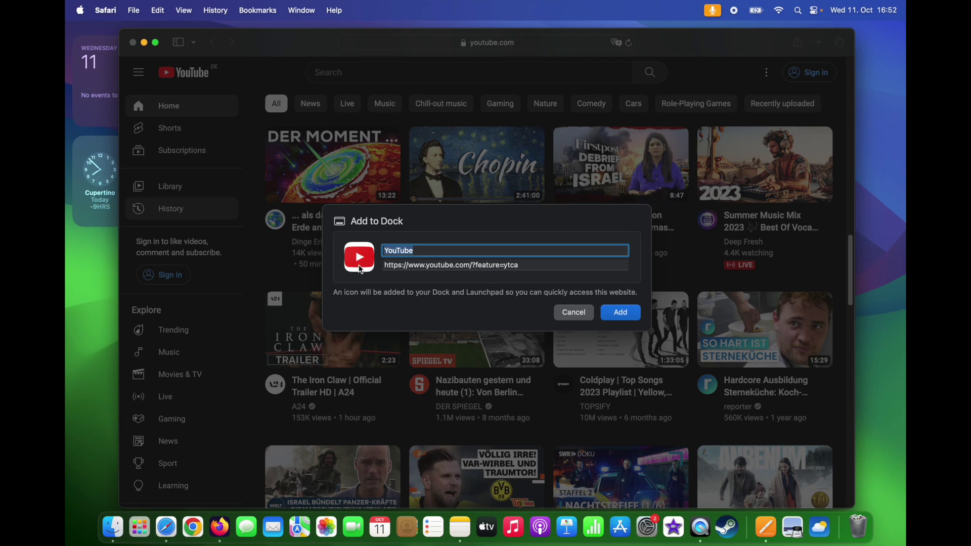
pyautogui.click(625, 316)
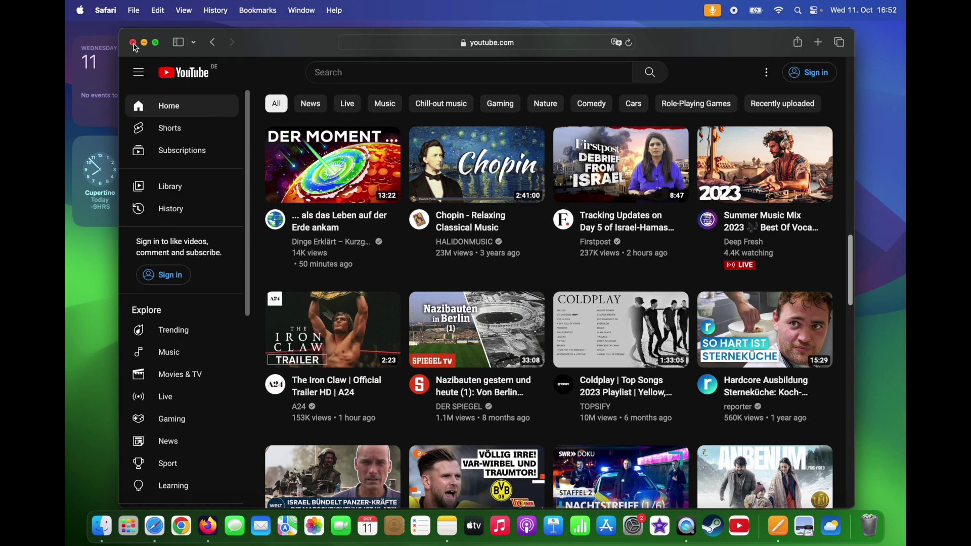
# Step: Close Safari and launch the YouTube web app from the Dock, browsing its feed
pyautogui.click(133, 43)
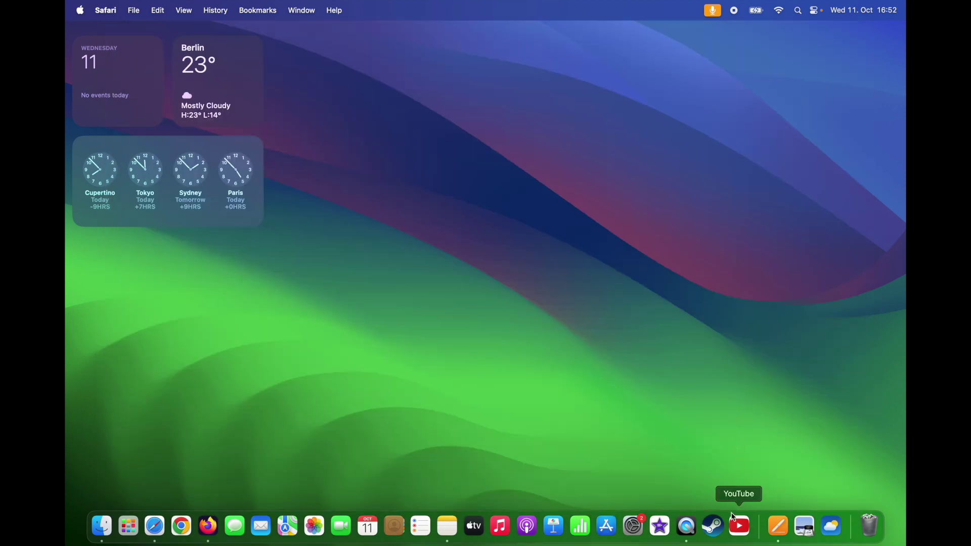
pyautogui.click(742, 527)
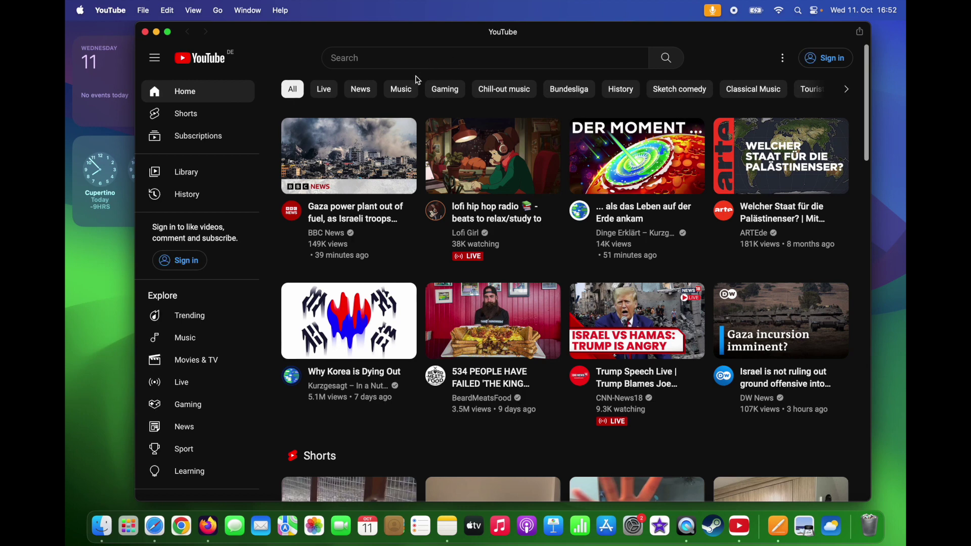
pyautogui.scroll(-10, 414, 78)
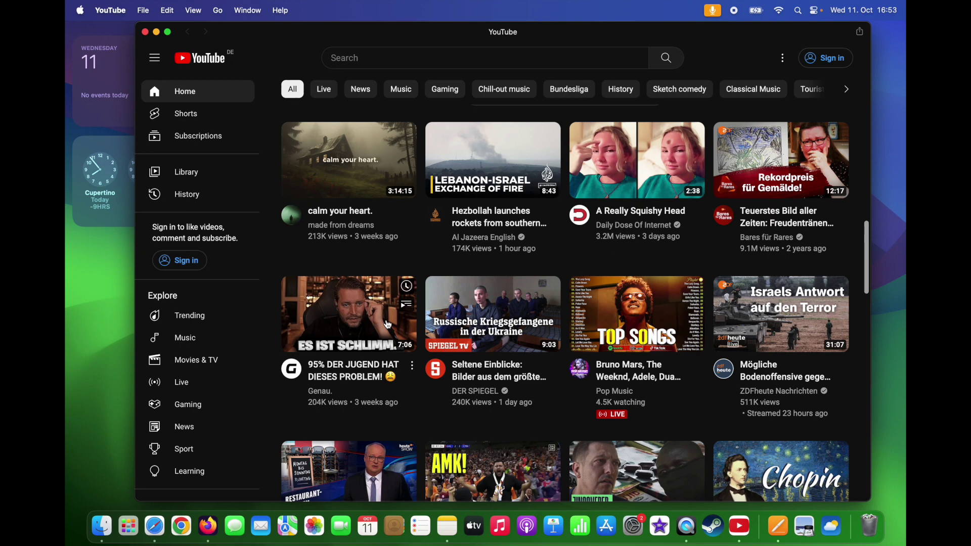
# Step: Switch back to YouTube in Safari and scroll down the page
pyautogui.click(155, 526)
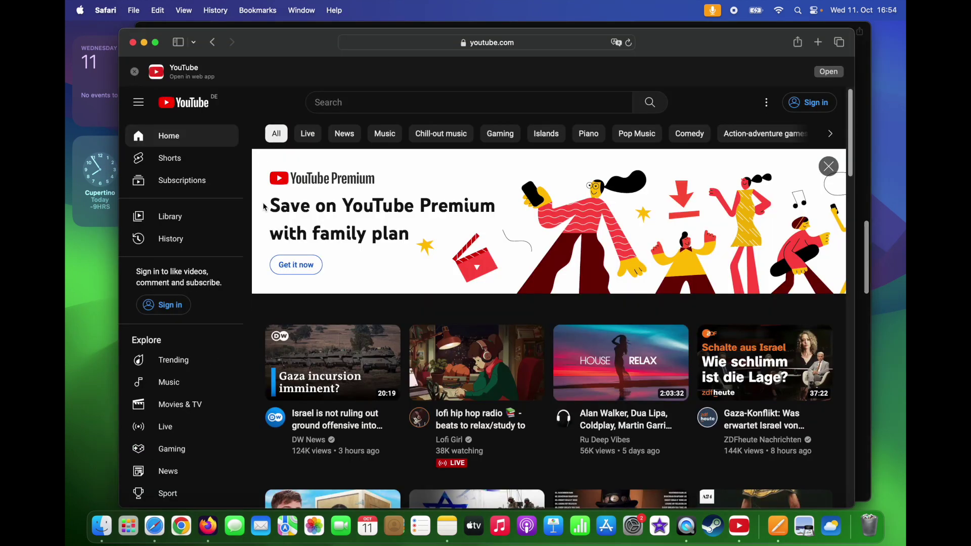
pyautogui.scroll(-5, 260, 198)
pyautogui.scroll(-15, 261, 202)
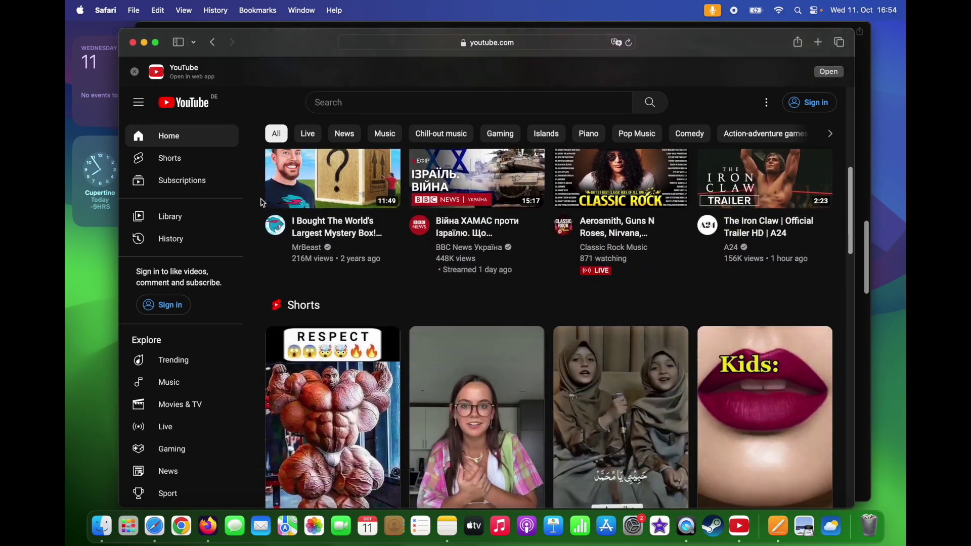